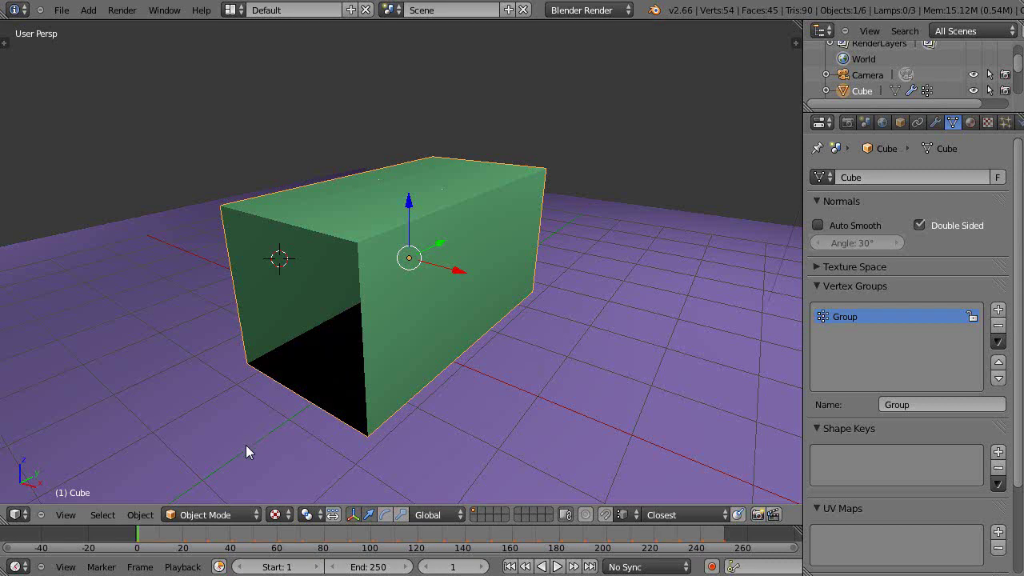
# Inspect the green box inside and out, and play the animation to examine how its roof deforms
pyautogui.moveTo(213, 441); pyautogui.dragTo(285, 401, button='middle')
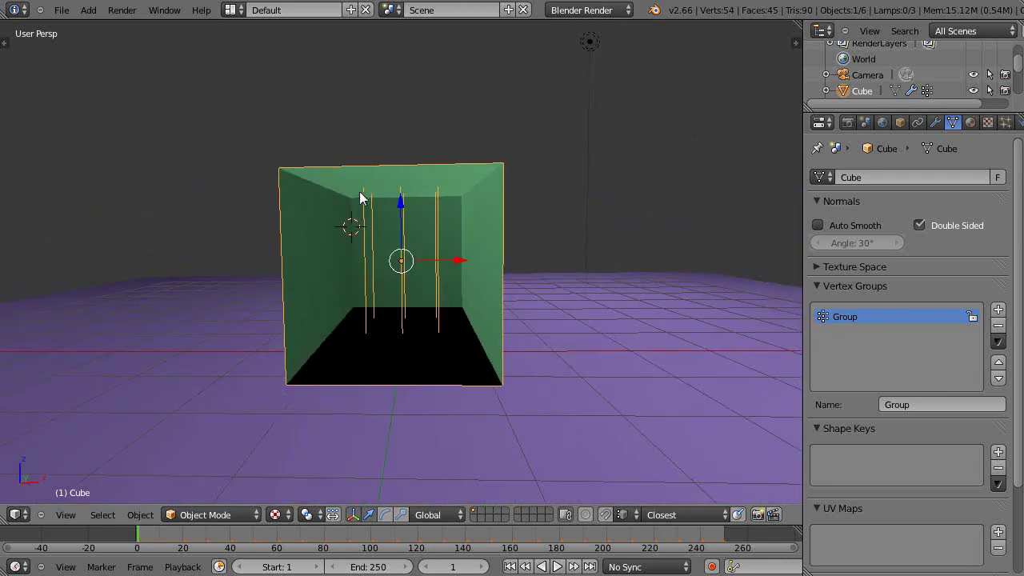
pyautogui.moveTo(385, 357); pyautogui.dragTo(435, 260, button='middle')
pyautogui.moveTo(459, 365); pyautogui.dragTo(400, 354, button='middle')
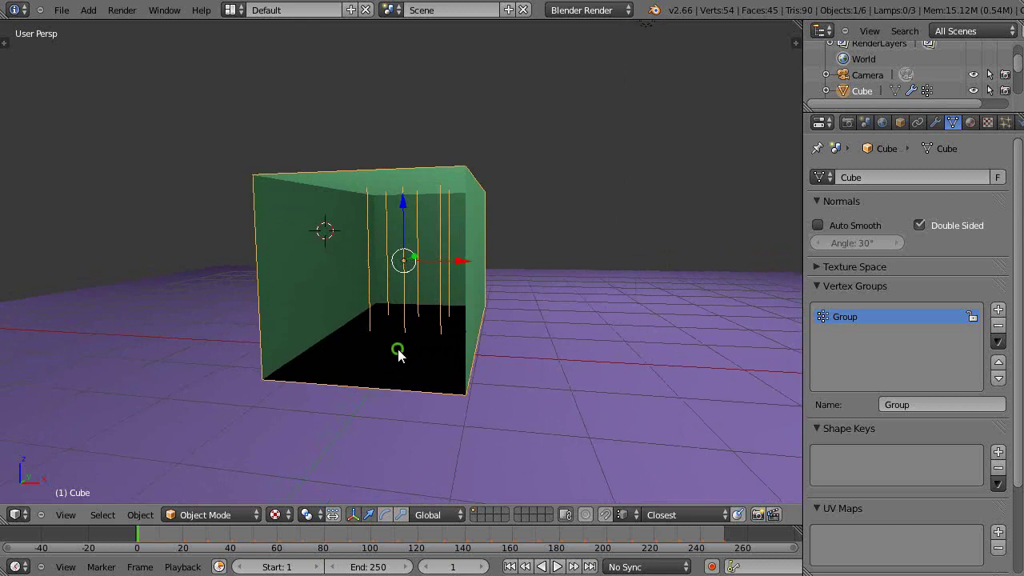
pyautogui.scroll(3, 411, 349)
pyautogui.scroll(-3, 412, 355)
pyautogui.moveTo(411, 354); pyautogui.dragTo(357, 378, button='middle')
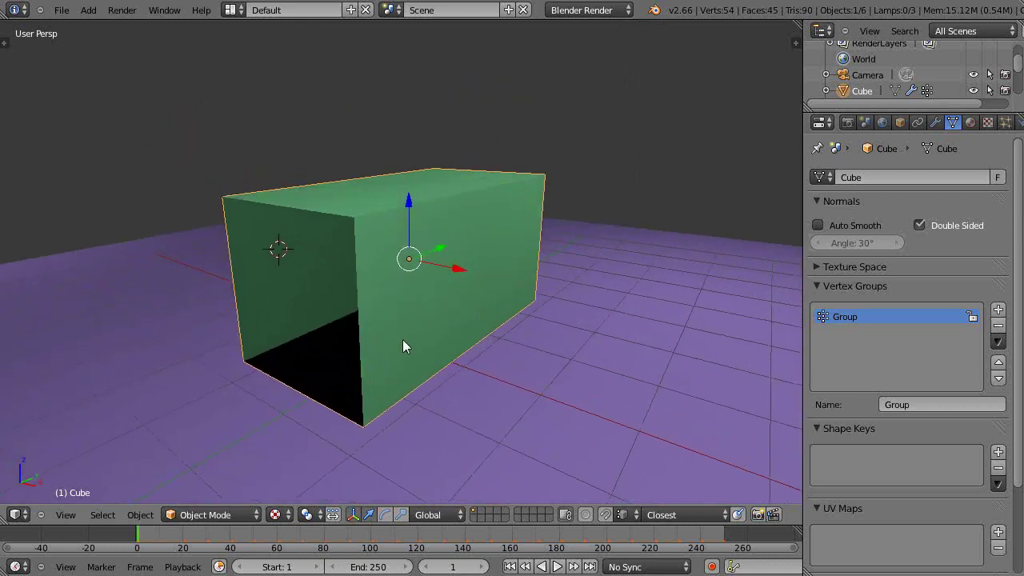
pyautogui.scroll(-1, 412, 323)
pyautogui.hotkey('alt', 'a')
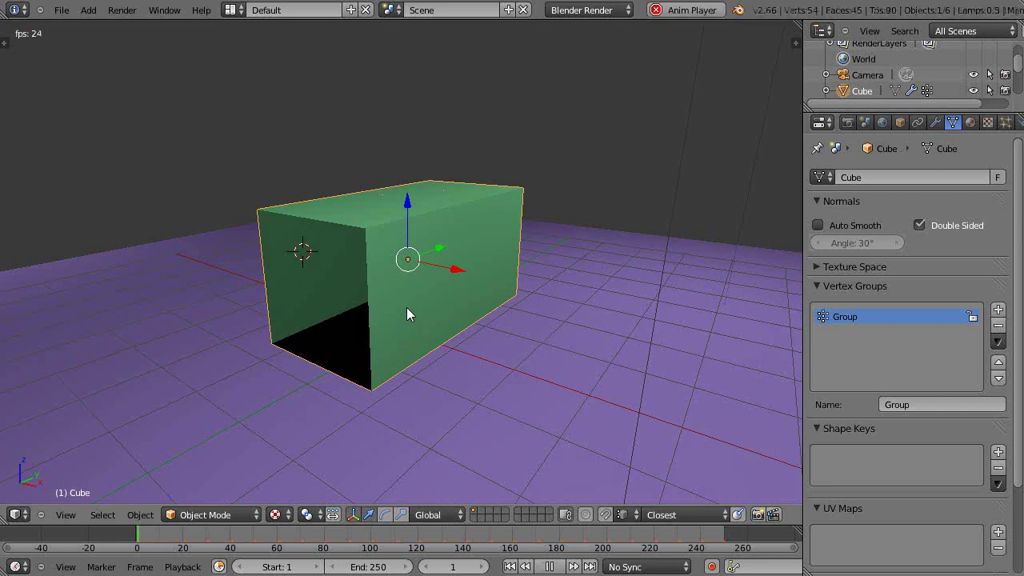
pyautogui.scroll(1, 411, 337)
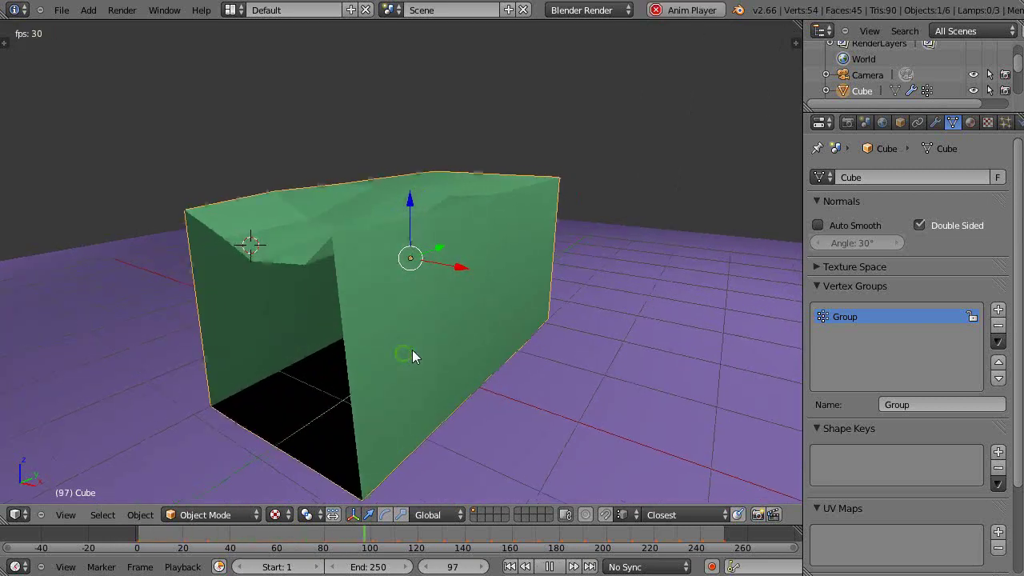
pyautogui.moveTo(412, 350); pyautogui.dragTo(406, 369, button='middle')
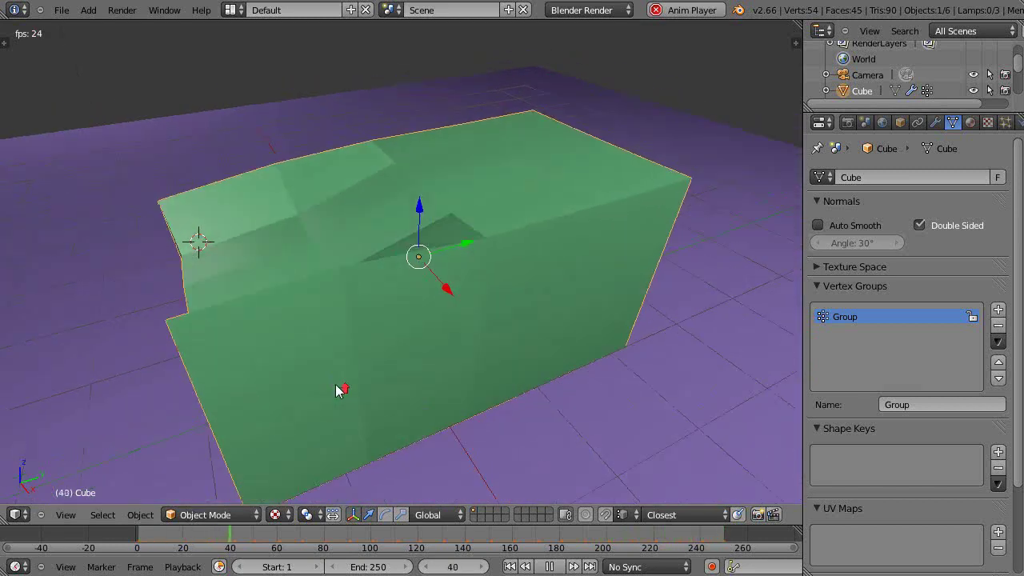
pyautogui.press('Escape')
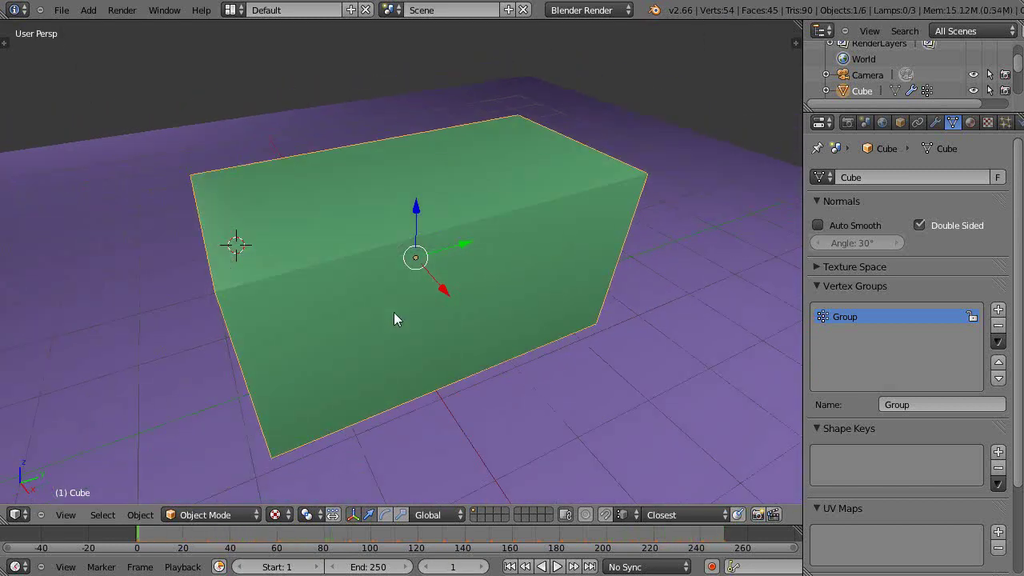
# Add a cube mesh on the purple plane beside the green box and raise it along Z to rest on the plane
pyautogui.scroll(-3, 406, 315)
pyautogui.moveTo(449, 301); pyautogui.dragTo(484, 349, button='middle')
pyautogui.rightClick(528, 369)
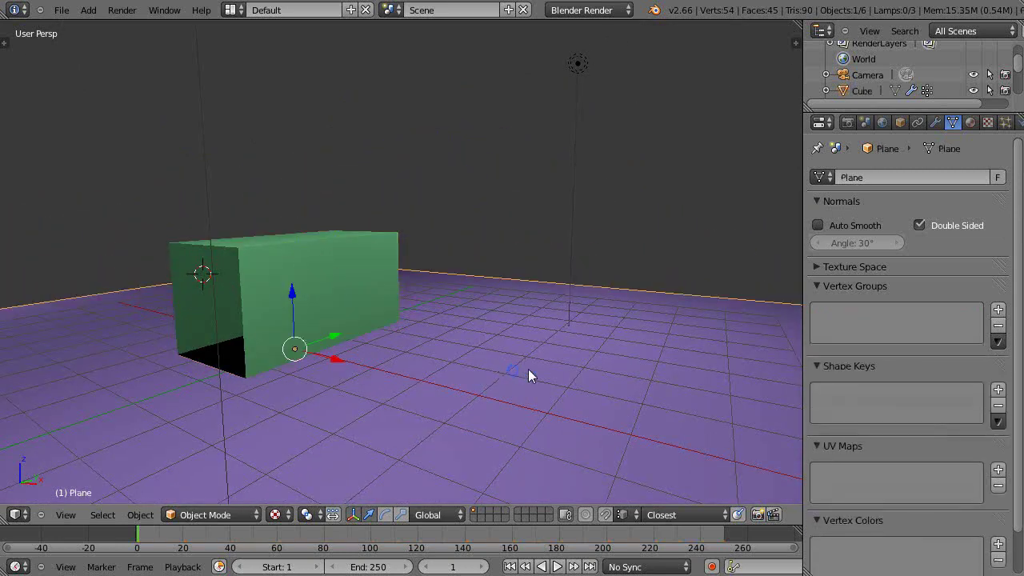
pyautogui.click(528, 365)
pyautogui.hotkey('shift', 'a')
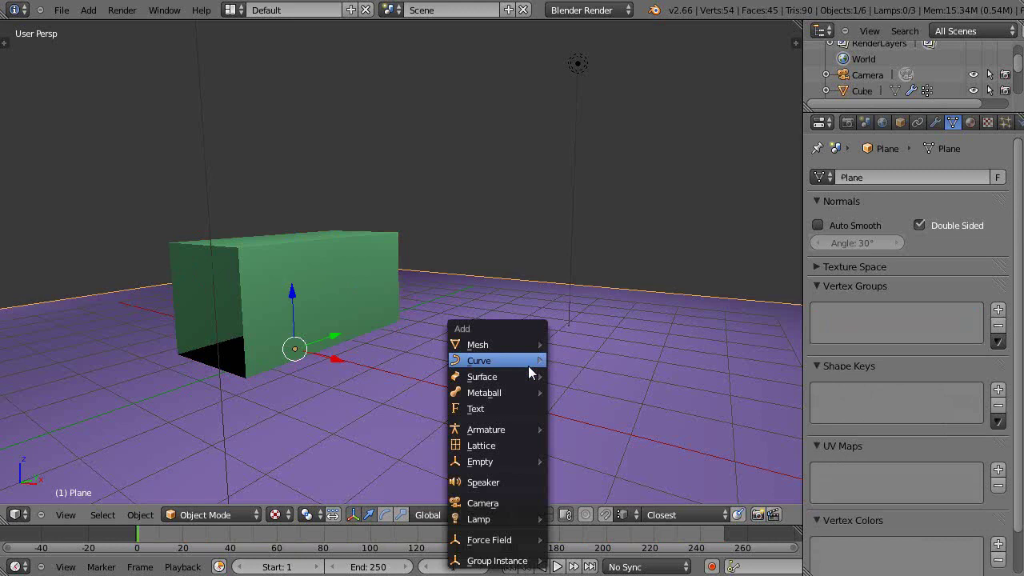
pyautogui.moveTo(506, 345)
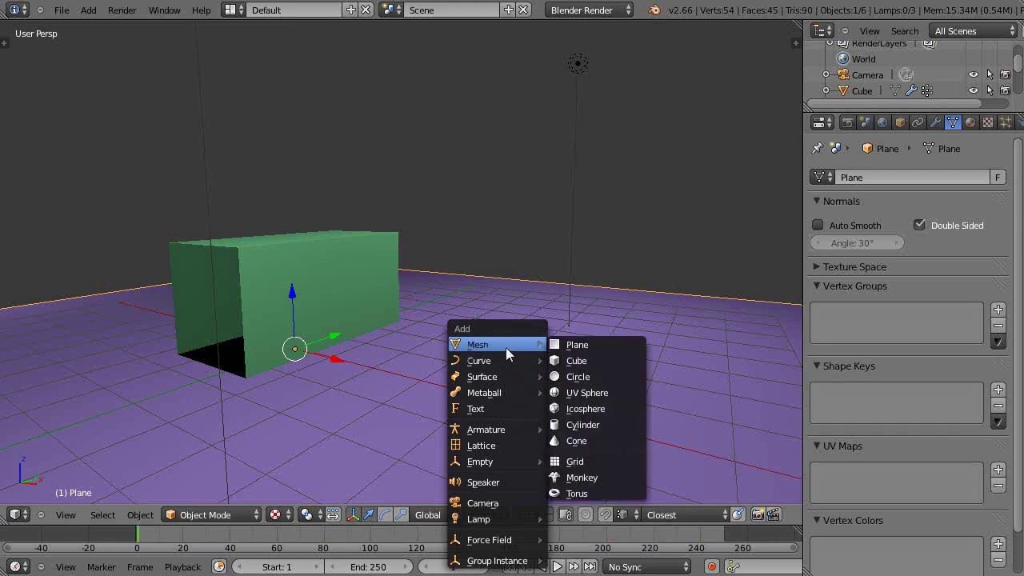
pyautogui.click(577, 360)
pyautogui.moveTo(535, 318); pyautogui.dragTo(530, 253)
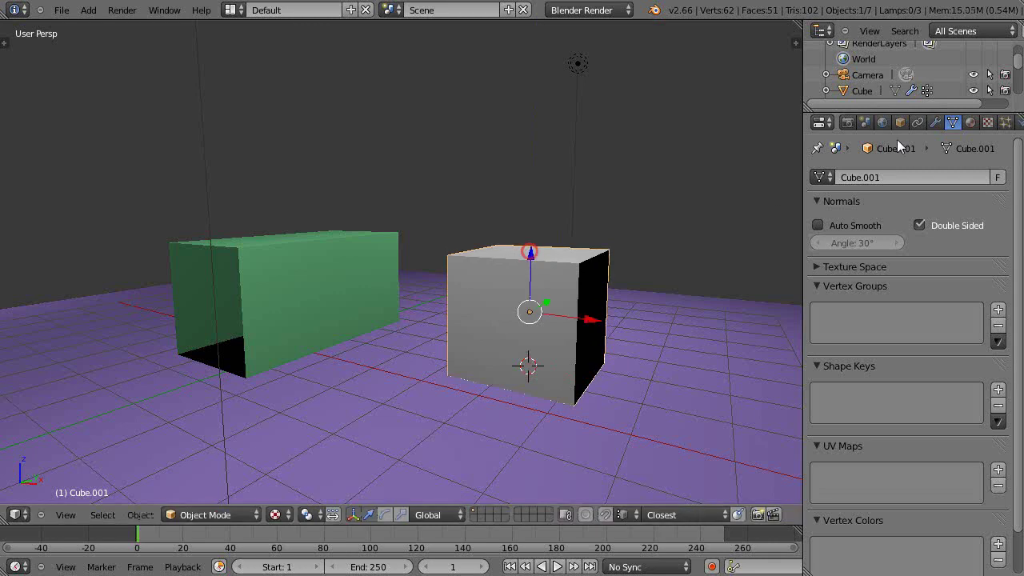
# Give the new cube a new material with a red diffuse colour
pyautogui.click(970, 121)
pyautogui.click(864, 229)
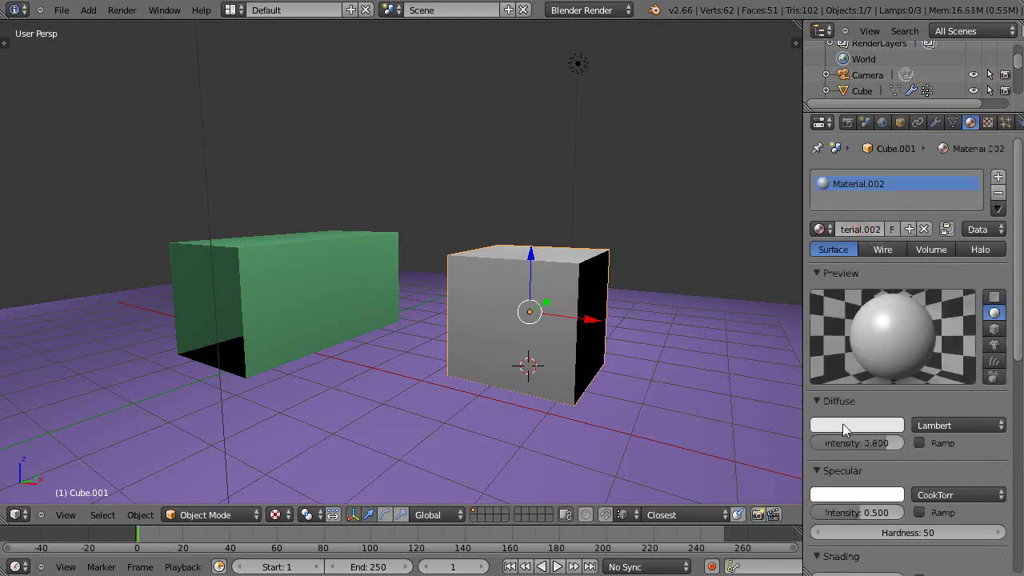
pyautogui.click(843, 423)
pyautogui.click(823, 322)
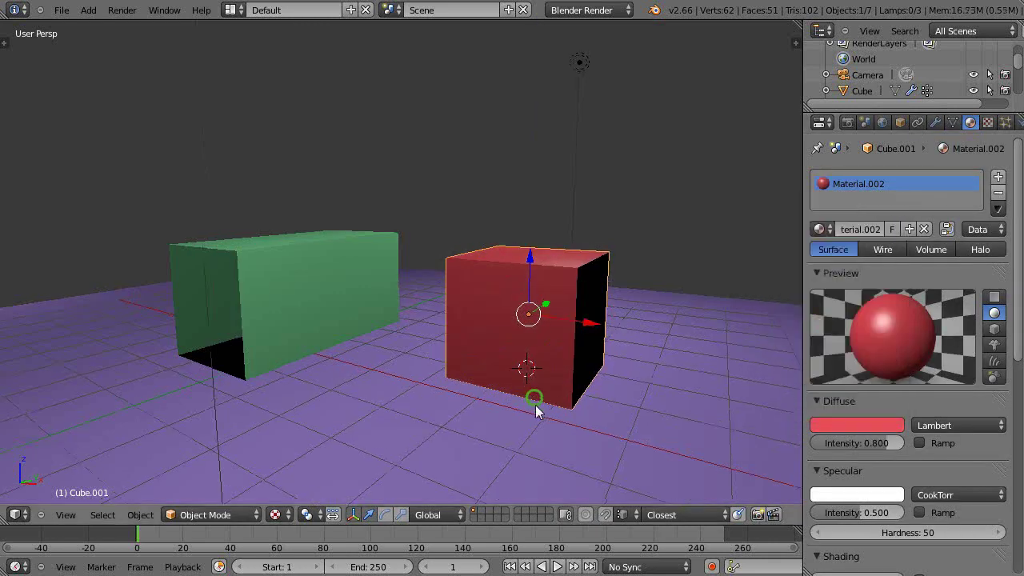
# Move the lamp above the red cube outward along the positive X axis to light the cube's dark side
pyautogui.moveTo(535, 404); pyautogui.dragTo(498, 410, button='middle')
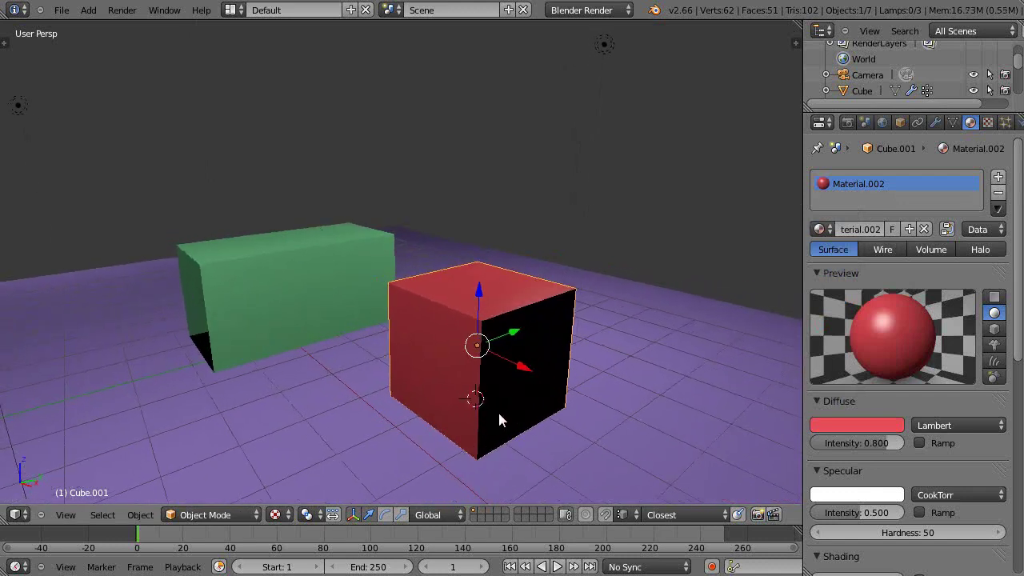
pyautogui.rightClick(603, 42)
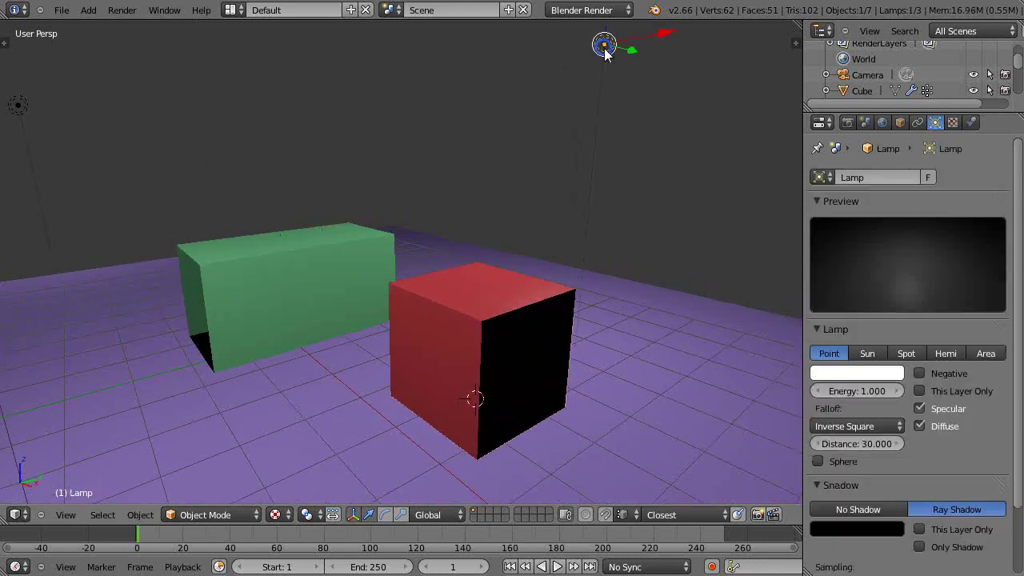
pyautogui.moveTo(652, 33); pyautogui.dragTo(815, 77)
# Select the red cube and enter Edit Mode
pyautogui.moveTo(462, 297); pyautogui.dragTo(450, 293, button='middle')
pyautogui.rightClick(475, 340)
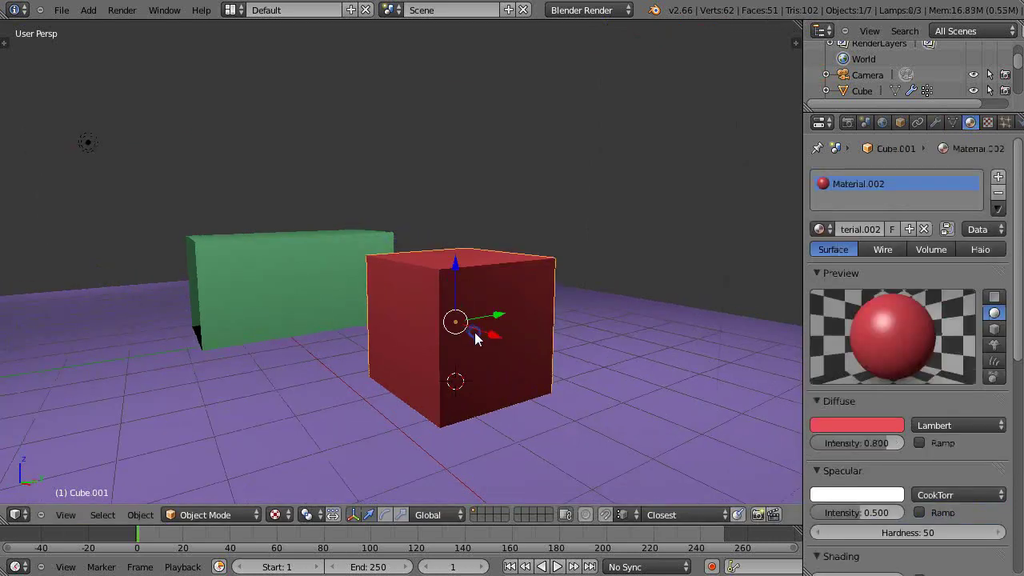
pyautogui.press('Tab')
pyautogui.moveTo(475, 340); pyautogui.dragTo(418, 306, button='middle')
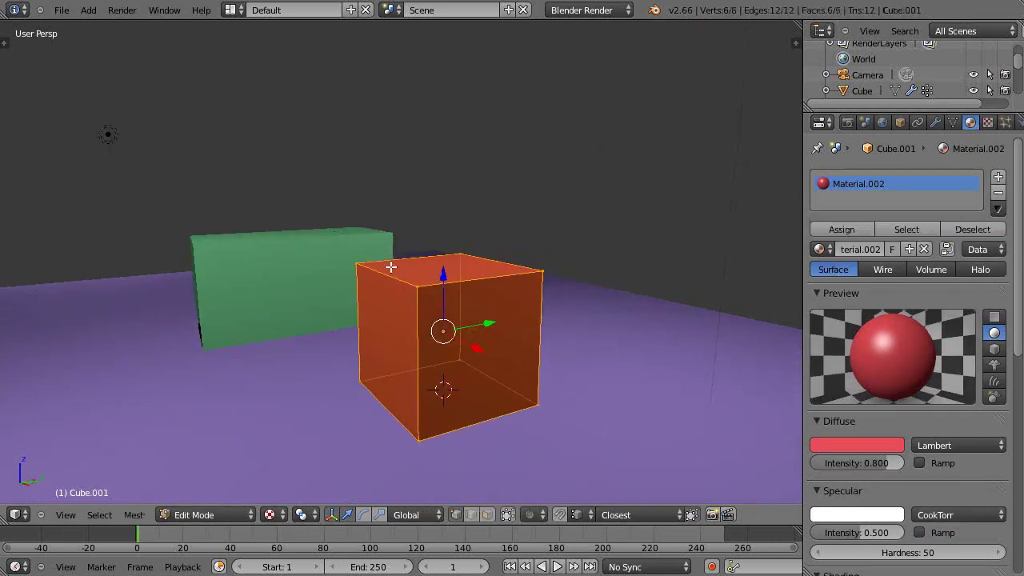
# Select only the red cube's front face and extrude it twice along negative Y, the first time about 1.4 units
pyautogui.press('a')
pyautogui.press('b')
pyautogui.moveTo(337, 247); pyautogui.dragTo(449, 461)
pyautogui.moveTo(450, 461); pyautogui.dragTo(437, 457, button='middle')
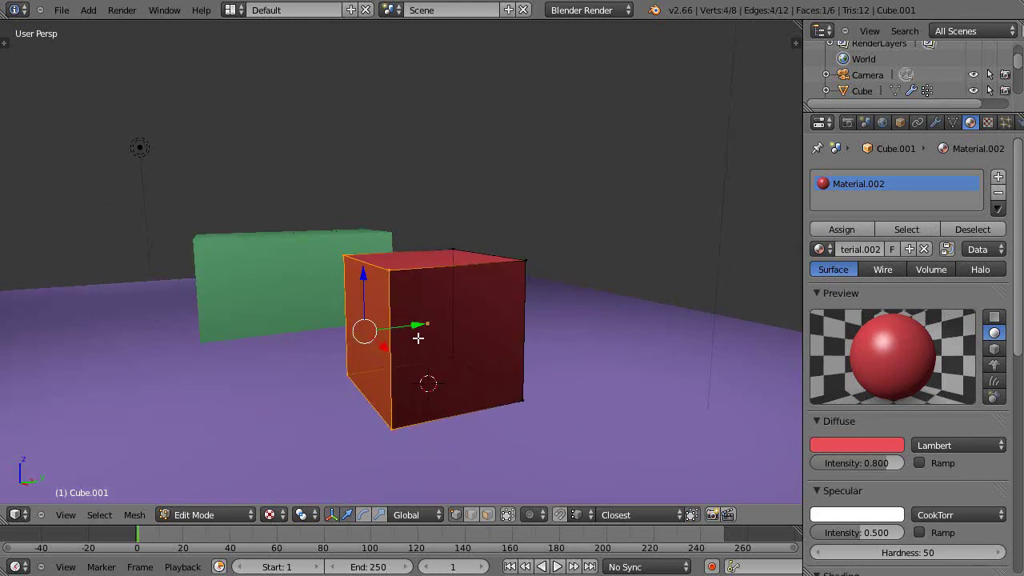
pyautogui.press('e')
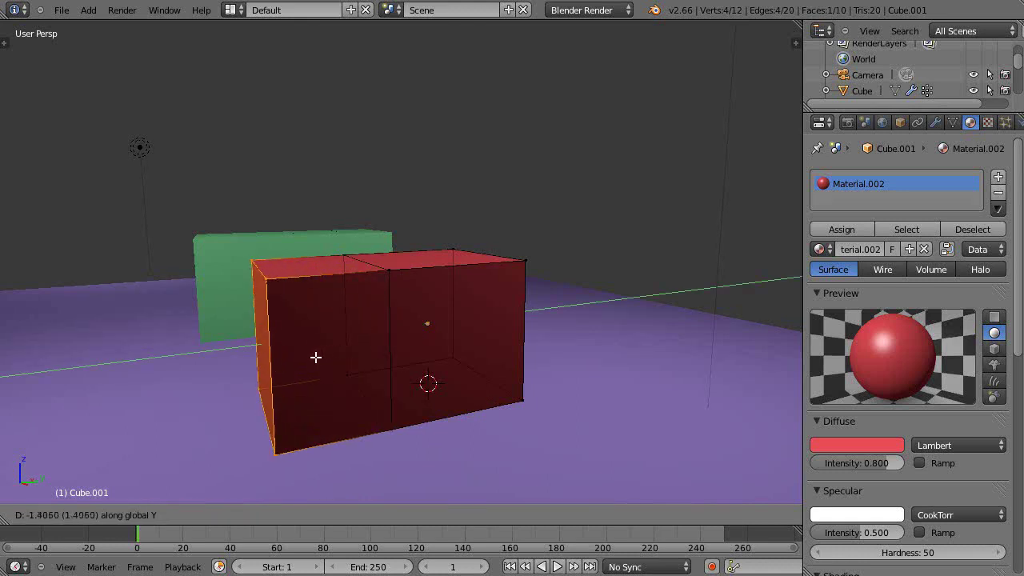
pyautogui.click(315, 357)
pyautogui.press('e')
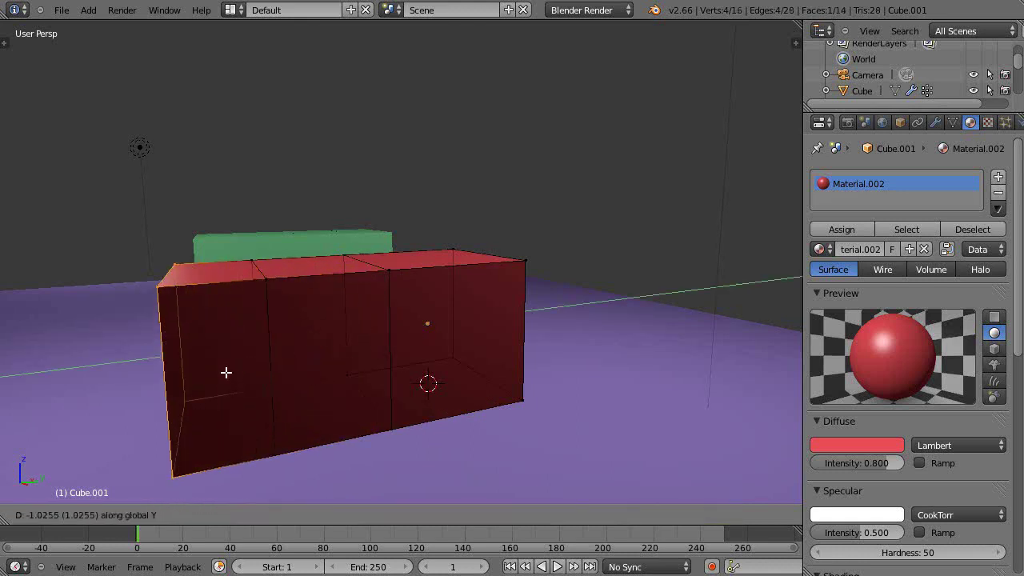
pyautogui.click(210, 377)
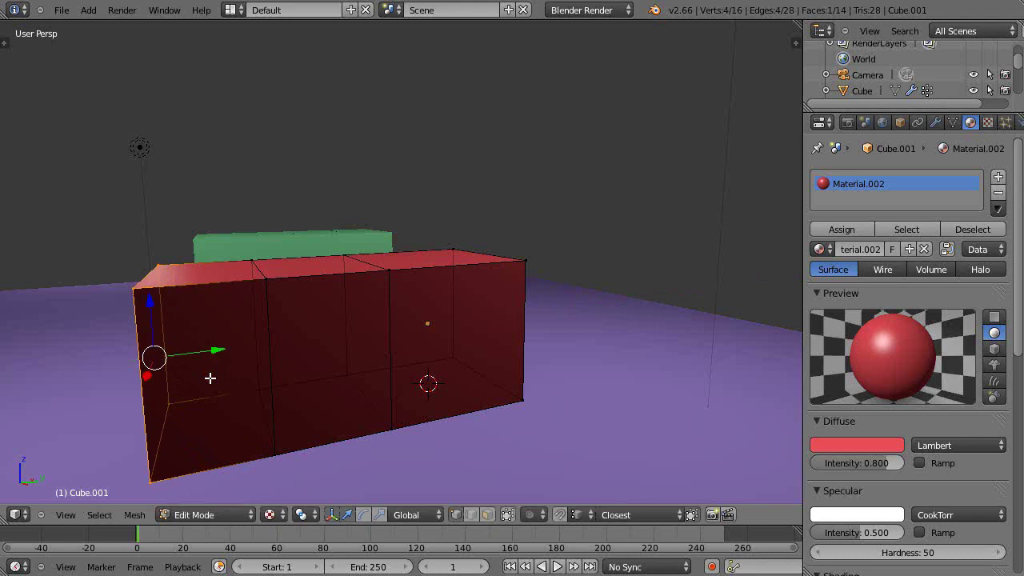
# Select the whole red mesh to review its three segments, and undo both extrusions
pyautogui.press('a')
pyautogui.moveTo(211, 377); pyautogui.dragTo(275, 408, button='middle')
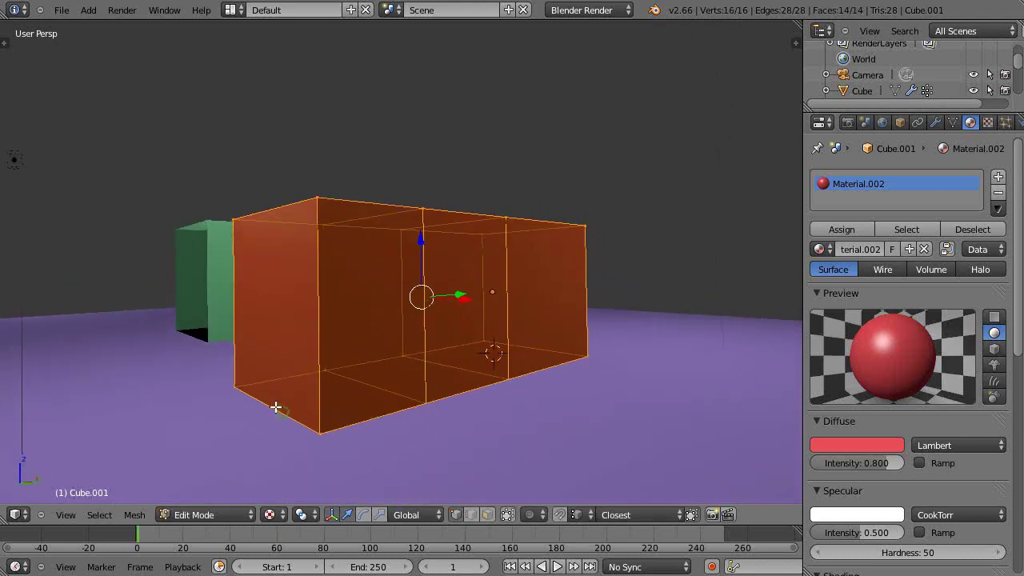
pyautogui.moveTo(350, 382)
pyautogui.mouseDown(button='middle')
pyautogui.moveTo(359, 407)
pyautogui.moveTo(358, 384)
pyautogui.mouseUp(button='middle')
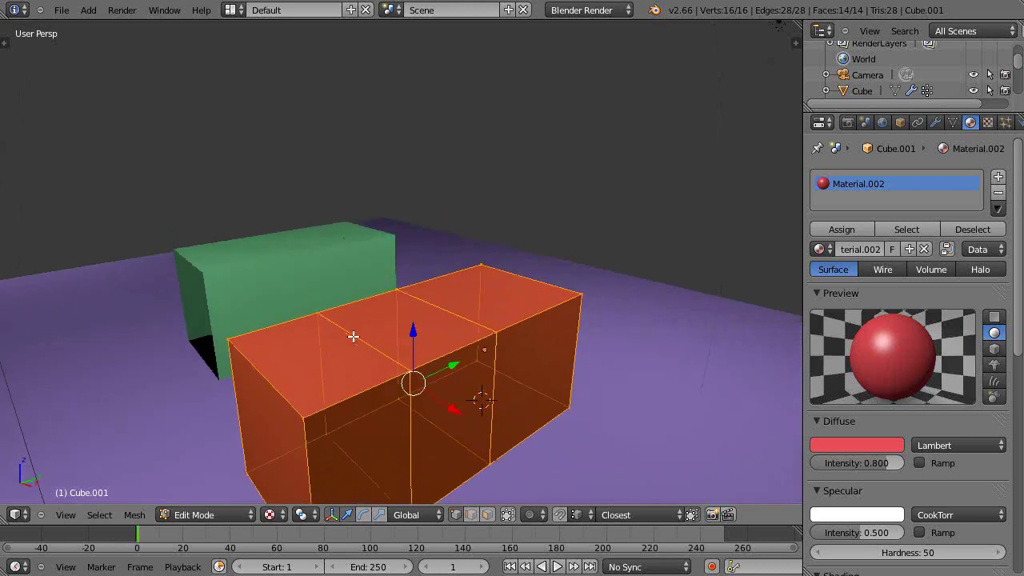
pyautogui.moveTo(429, 389); pyautogui.dragTo(436, 384, button='middle')
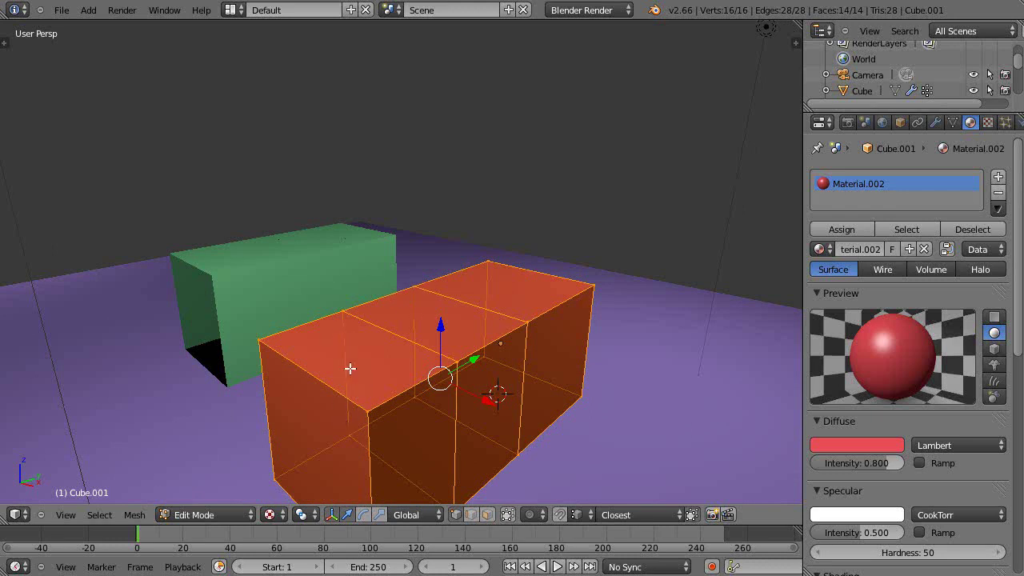
pyautogui.moveTo(349, 368); pyautogui.dragTo(360, 359, button='middle')
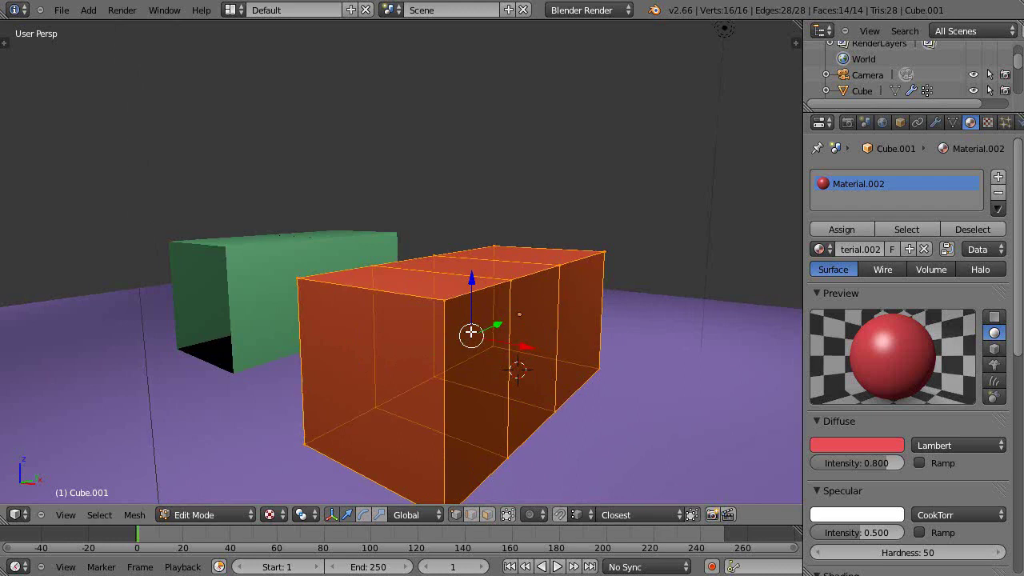
pyautogui.hotkey('ctrl', 'z')
pyautogui.hotkey('ctrl', 'z')
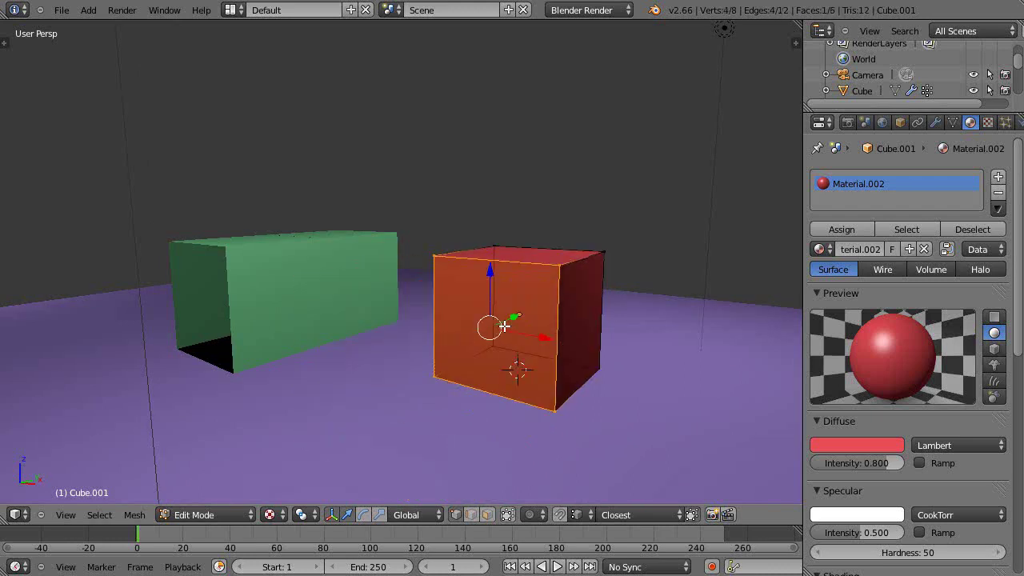
# Add four evenly spaced vertical loop cuts across the red cube's front and top faces without sliding them
pyautogui.moveTo(494, 328); pyautogui.dragTo(477, 342, button='middle')
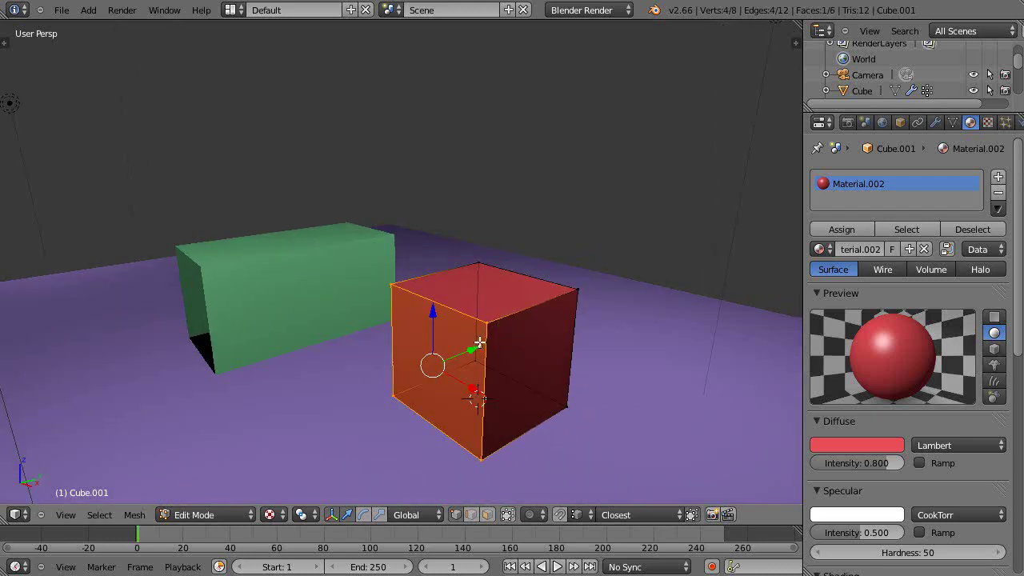
pyautogui.hotkey('ctrl', 'r')
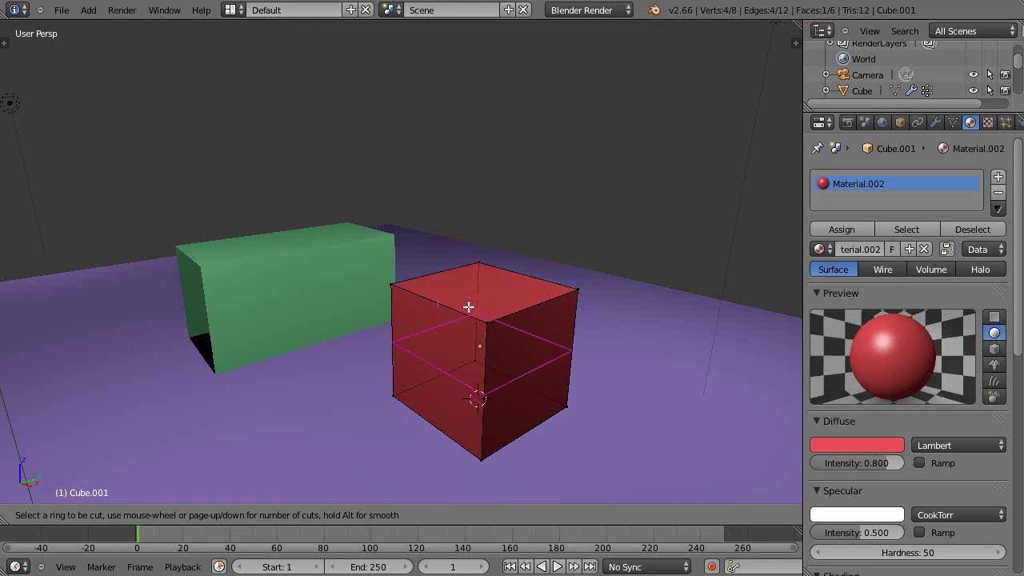
pyautogui.scroll(3, 455, 304)
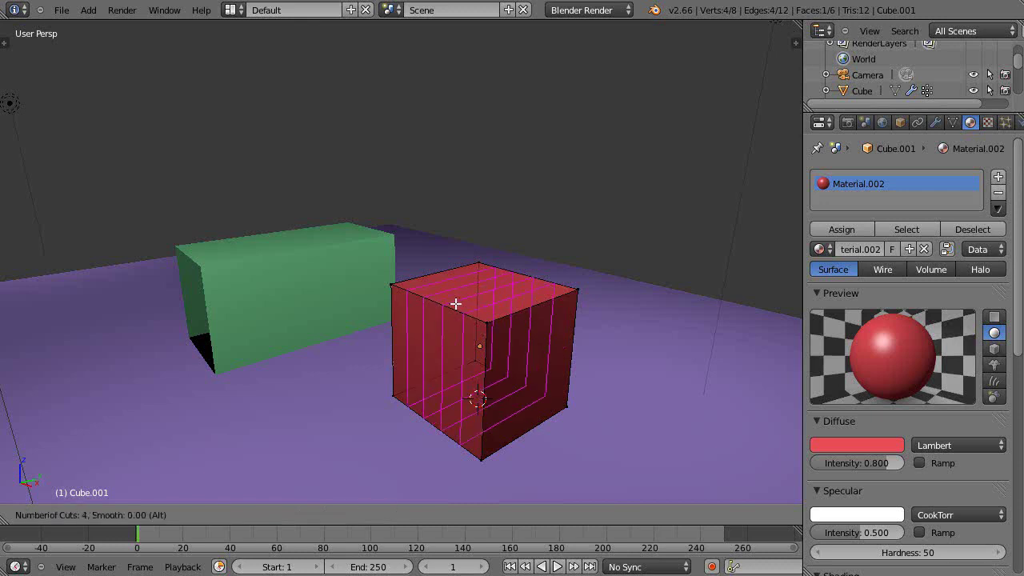
pyautogui.click(455, 304)
pyautogui.rightClick(455, 304)
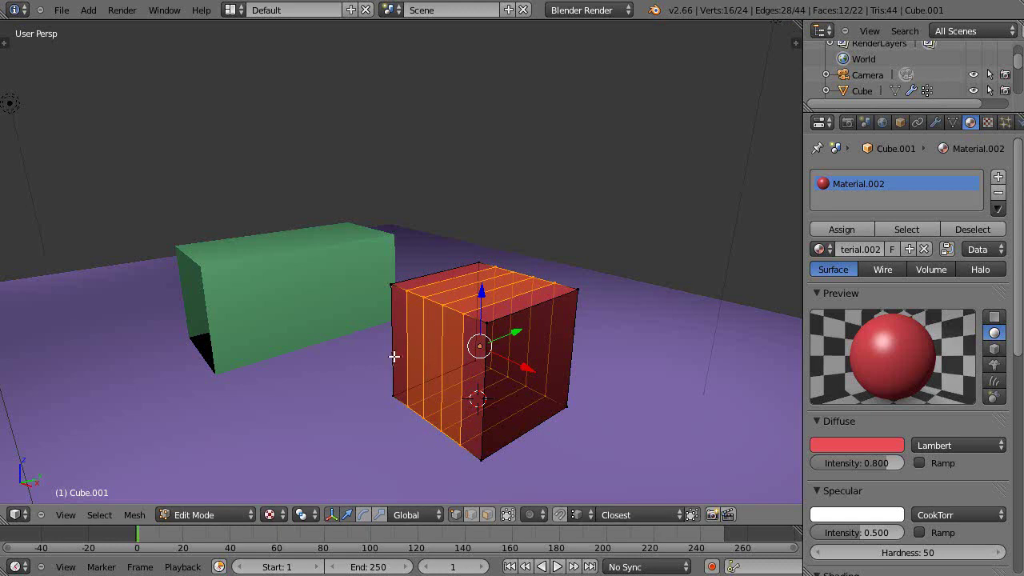
# Select only the five front strips of the red cube and extrude them twice along negative Y
pyautogui.press('a')
pyautogui.press('b')
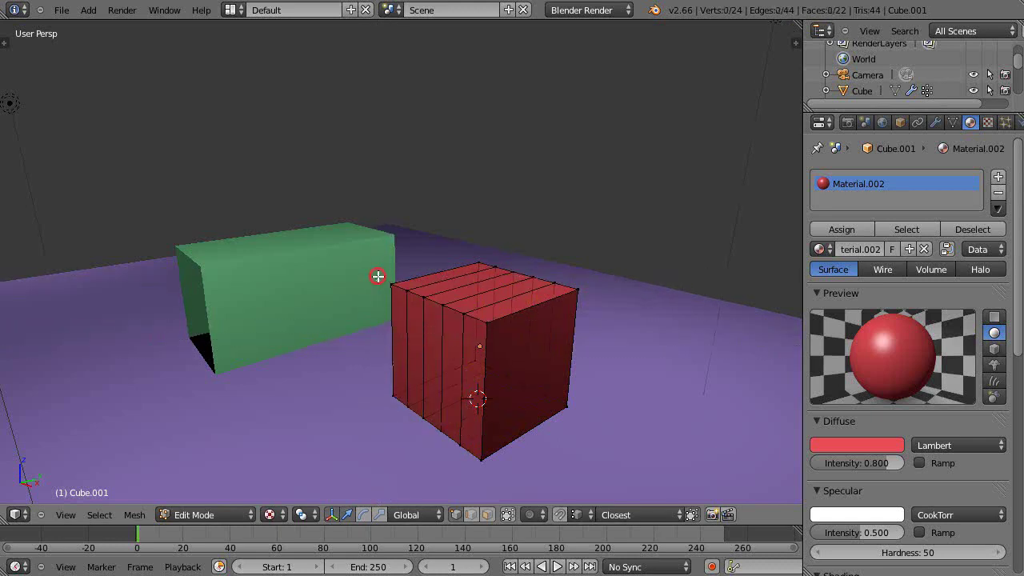
pyautogui.moveTo(378, 276); pyautogui.dragTo(493, 470)
pyautogui.moveTo(494, 470)
pyautogui.mouseDown(button='middle')
pyautogui.moveTo(478, 467)
pyautogui.moveTo(496, 462)
pyautogui.mouseUp(button='middle')
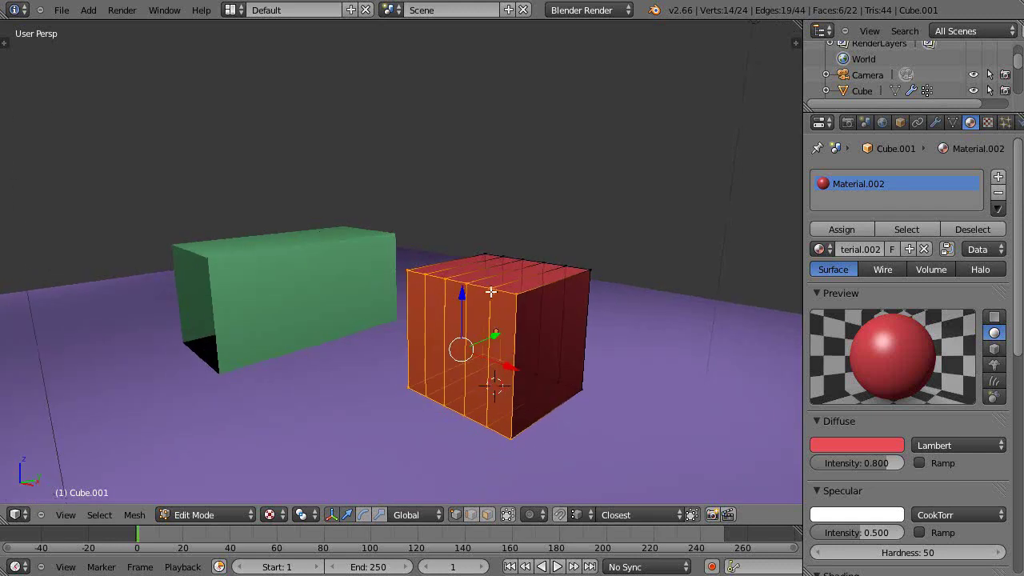
pyautogui.moveTo(502, 377); pyautogui.dragTo(498, 368, button='middle')
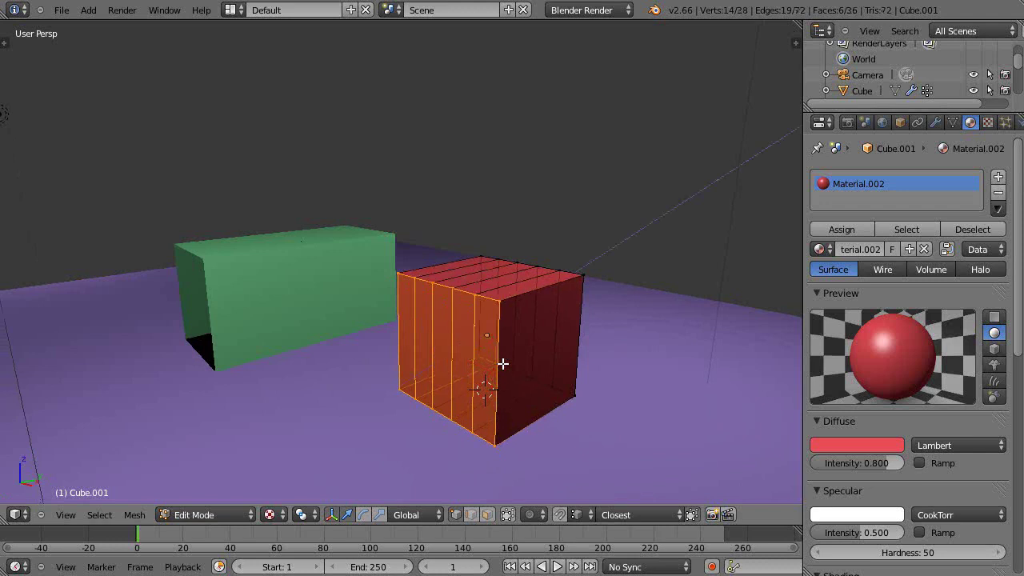
pyautogui.press('e')
pyautogui.press('y')
pyautogui.click(443, 390)
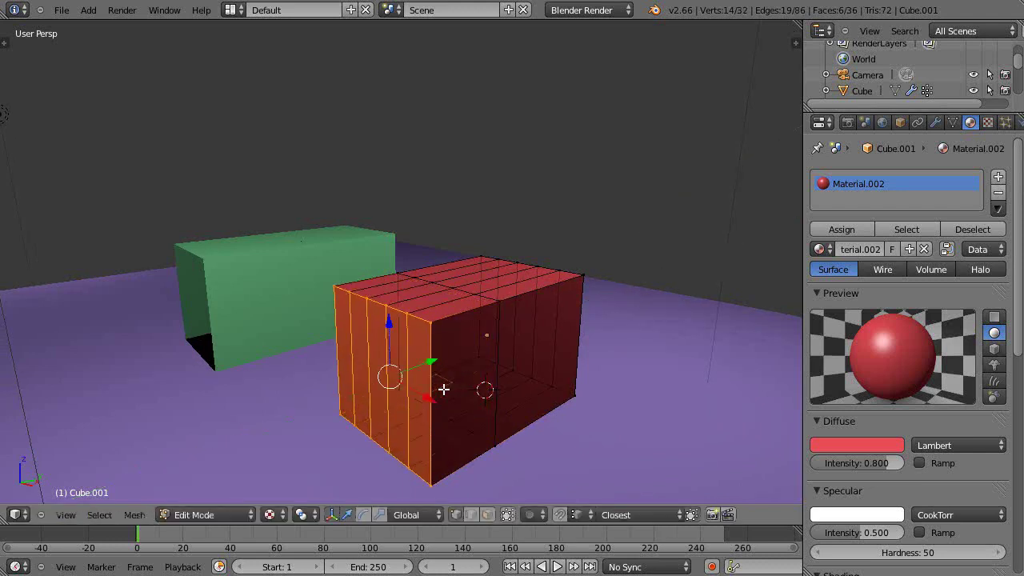
pyautogui.press('e')
pyautogui.press('y')
pyautogui.click(381, 416)
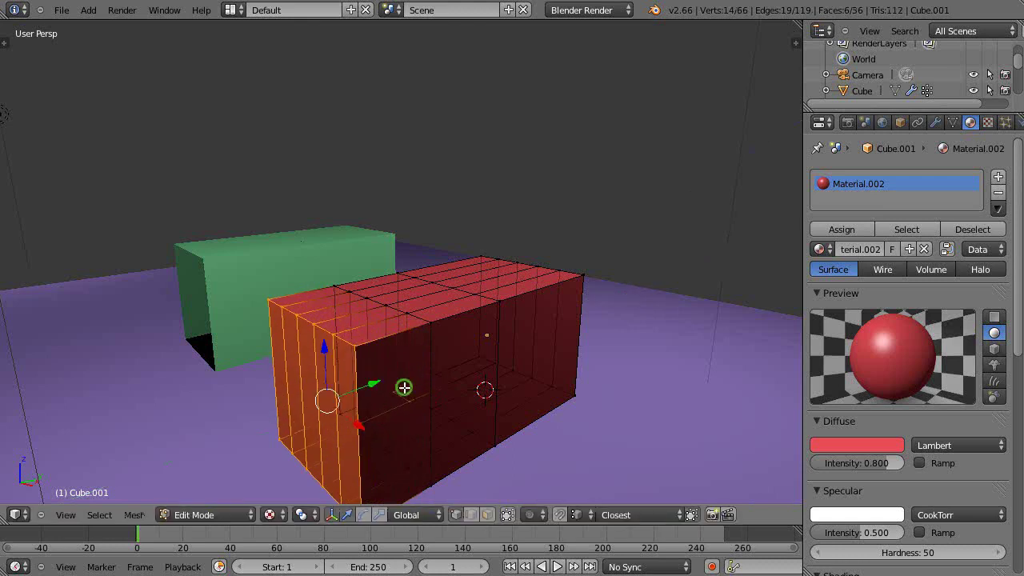
# Extrude the red box's five front strips once more along negative Y by about 1.4 units
pyautogui.moveTo(404, 387)
pyautogui.mouseDown(button='middle')
pyautogui.moveTo(373, 388)
pyautogui.moveTo(423, 370)
pyautogui.moveTo(398, 396)
pyautogui.mouseUp(button='middle')
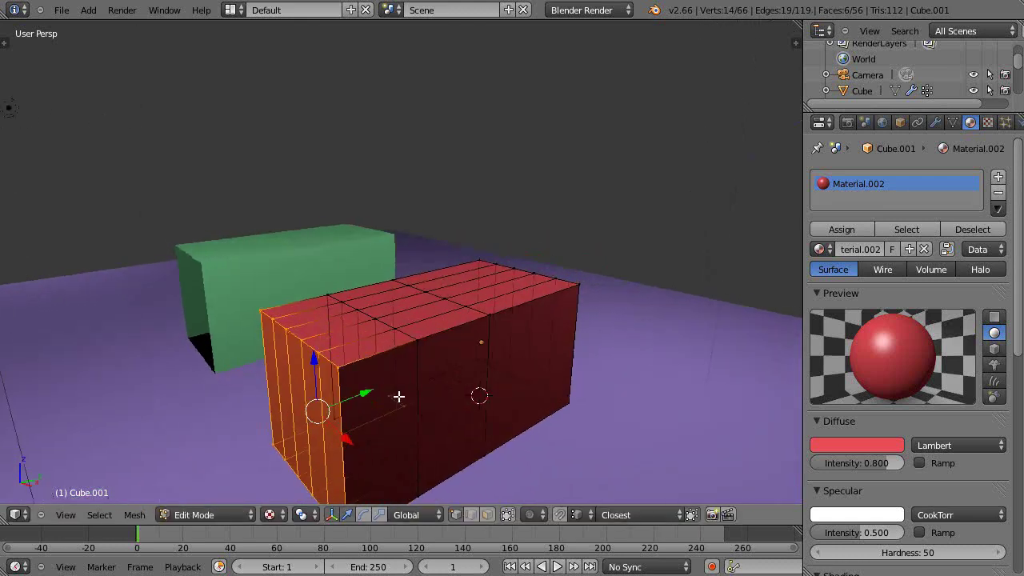
pyautogui.scroll(-3, 398, 396)
pyautogui.press('e')
pyautogui.press('y')
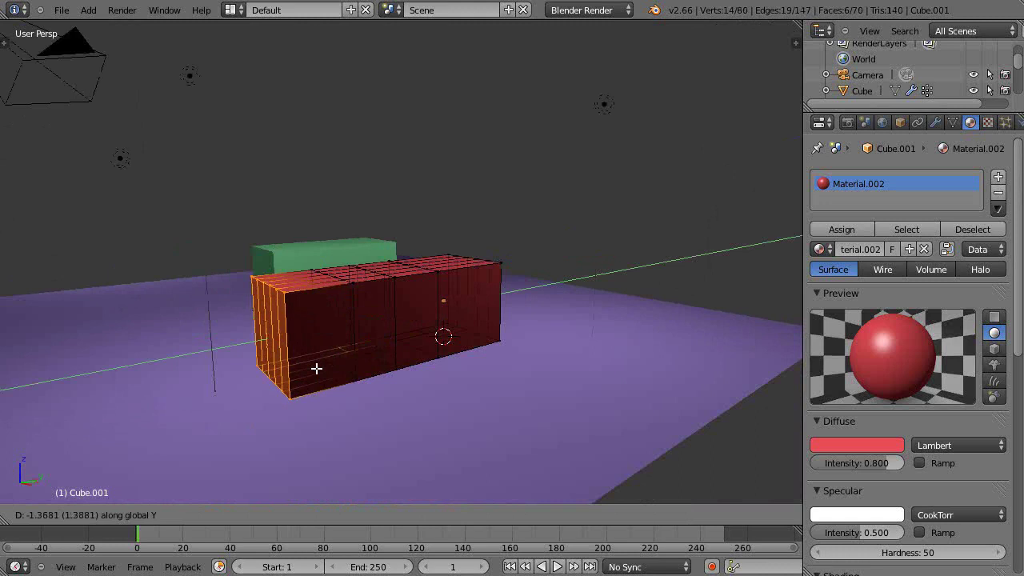
pyautogui.click(334, 367)
pyautogui.scroll(4, 334, 367)
pyautogui.moveTo(338, 366); pyautogui.dragTo(366, 381, button='middle')
pyautogui.moveTo(460, 381)
pyautogui.mouseDown(button='middle')
pyautogui.moveTo(453, 373)
pyautogui.moveTo(469, 395)
pyautogui.moveTo(458, 381)
pyautogui.mouseUp(button='middle')
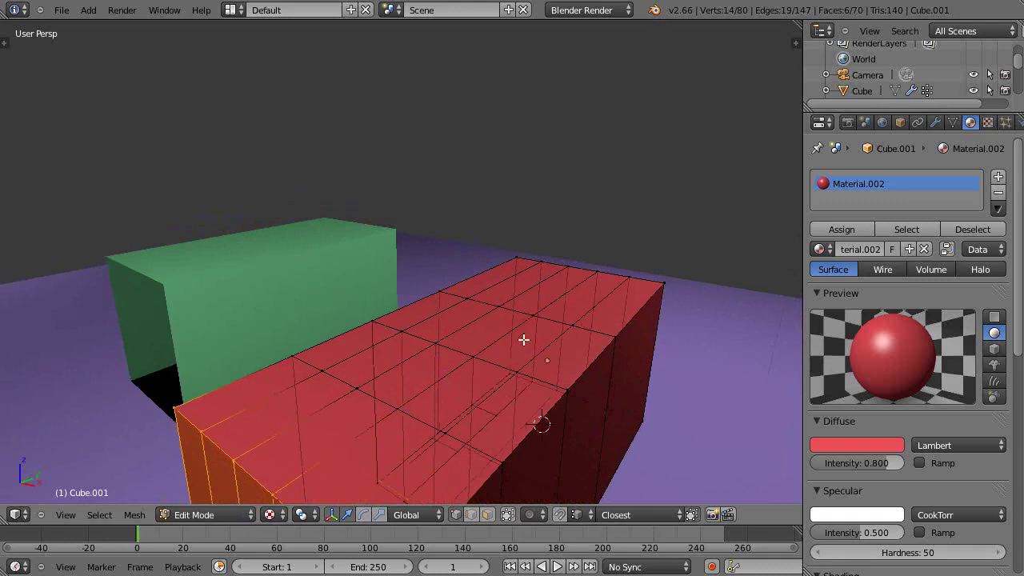
pyautogui.moveTo(520, 361)
pyautogui.mouseDown(button='middle')
pyautogui.moveTo(480, 350)
pyautogui.moveTo(502, 362)
pyautogui.mouseUp(button='middle')
# Undo all extrusions of the red box, back to the cube with its four loop cuts
pyautogui.hotkey('ctrl', 'z')
pyautogui.hotkey('ctrl', 'z')
pyautogui.hotkey('ctrl', 'z')
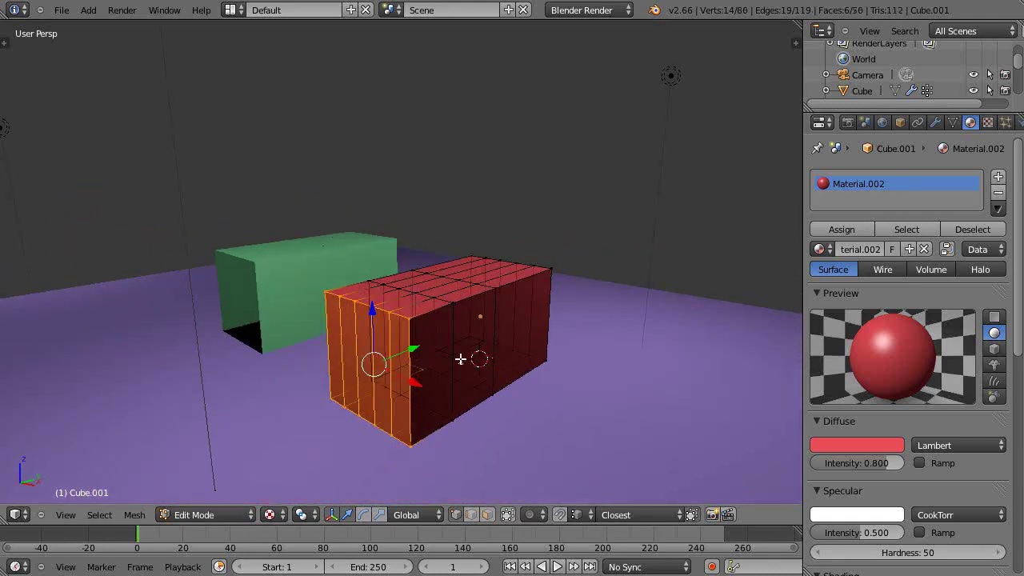
pyautogui.hotkey('ctrl', 'z')
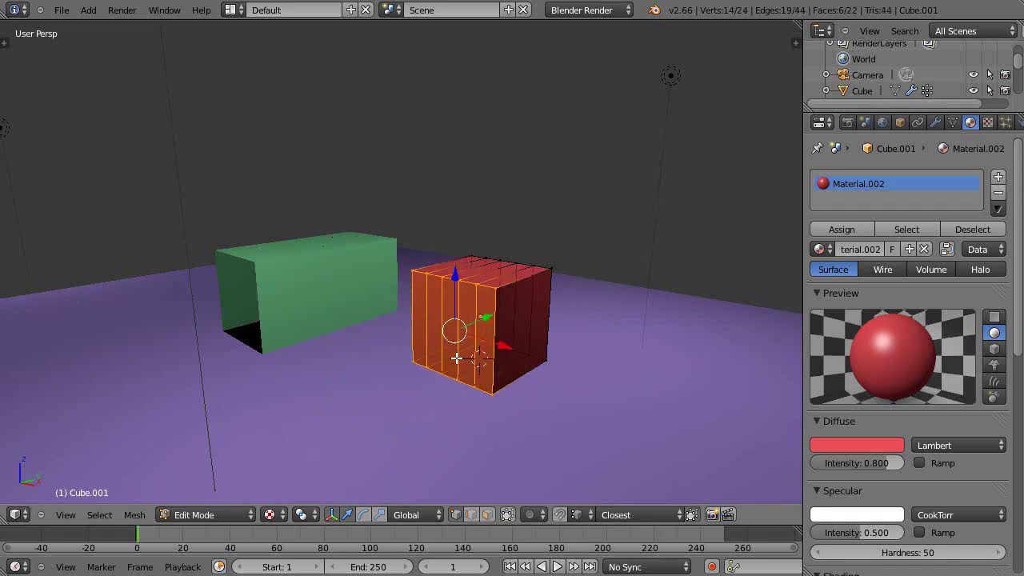
# Try extruding the cube's five front strips twice along negative Y, about 1.3 and 1.1 units, and undo both
pyautogui.scroll(2, 456, 357)
pyautogui.press('e')
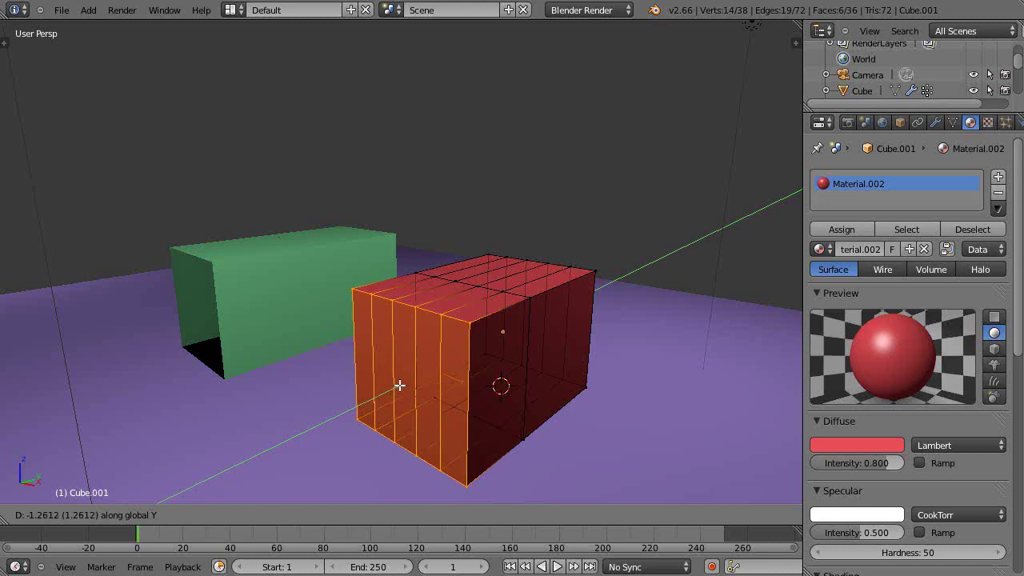
pyautogui.click(399, 385)
pyautogui.press('e')
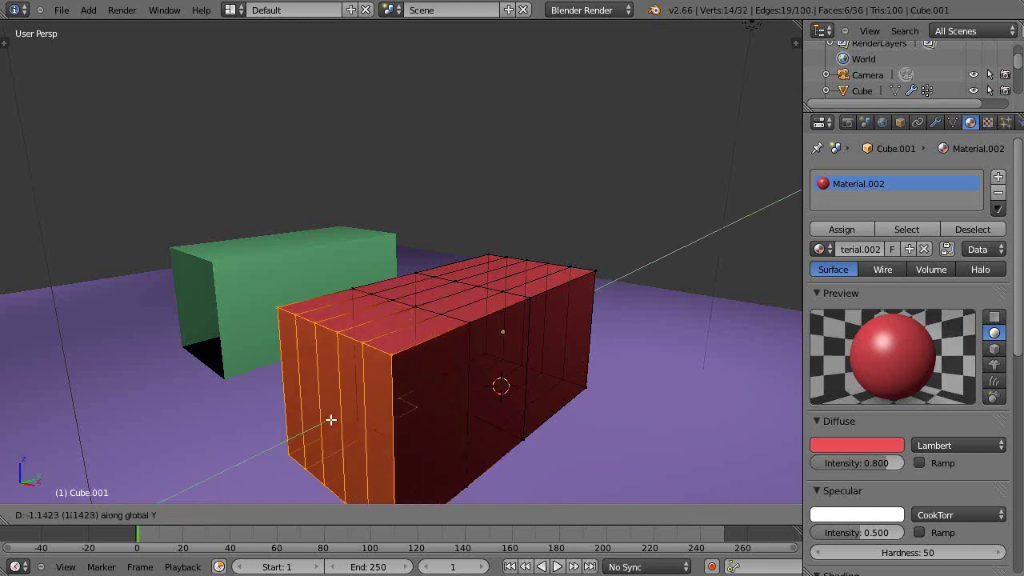
pyautogui.click(337, 424)
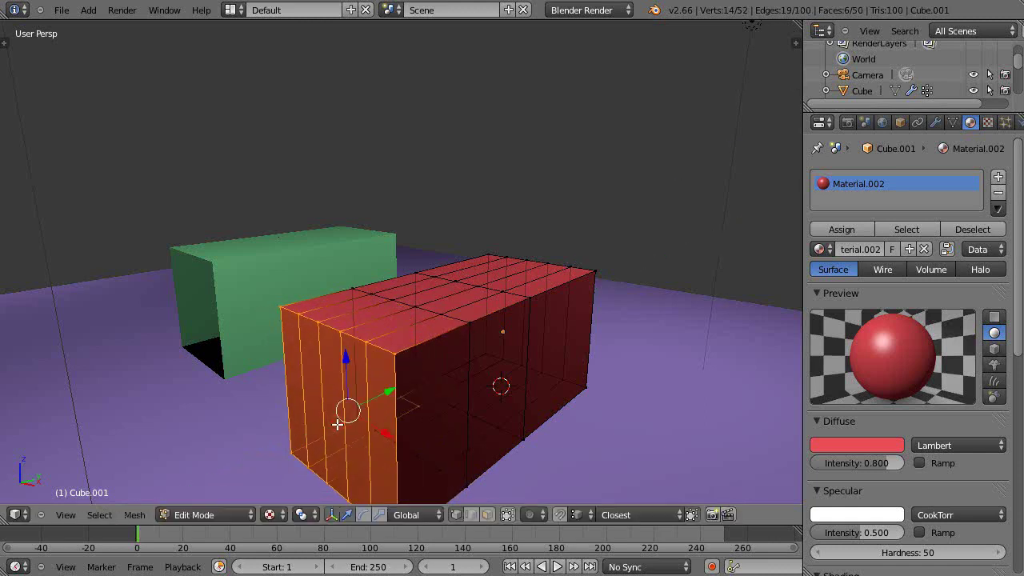
pyautogui.hotkey('ctrl', 'z')
pyautogui.hotkey('ctrl', 'z')
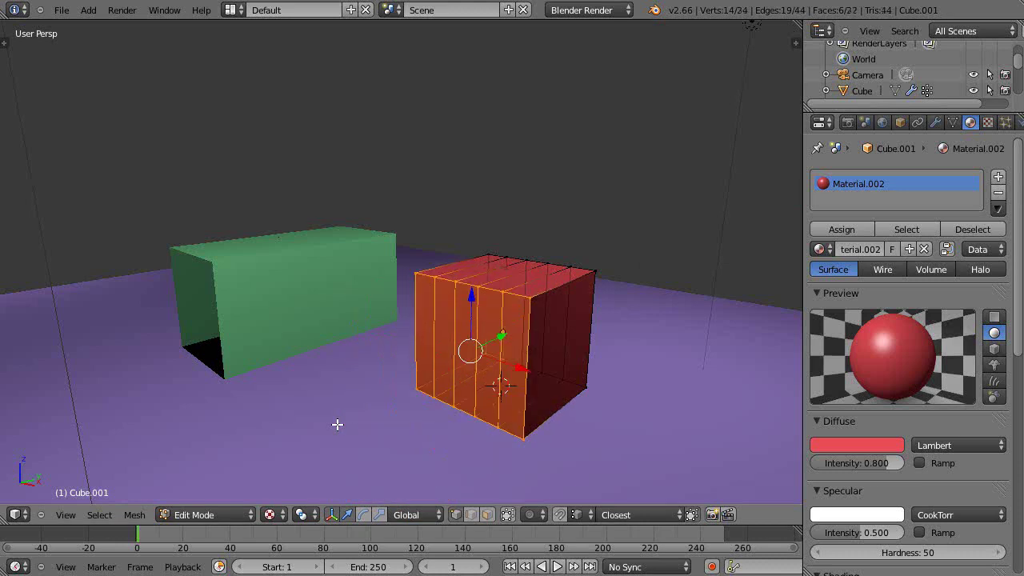
# Extrude the cube's five front strips three times along negative Y, the first about 1.1 units and the last about 0.9
pyautogui.press('e')
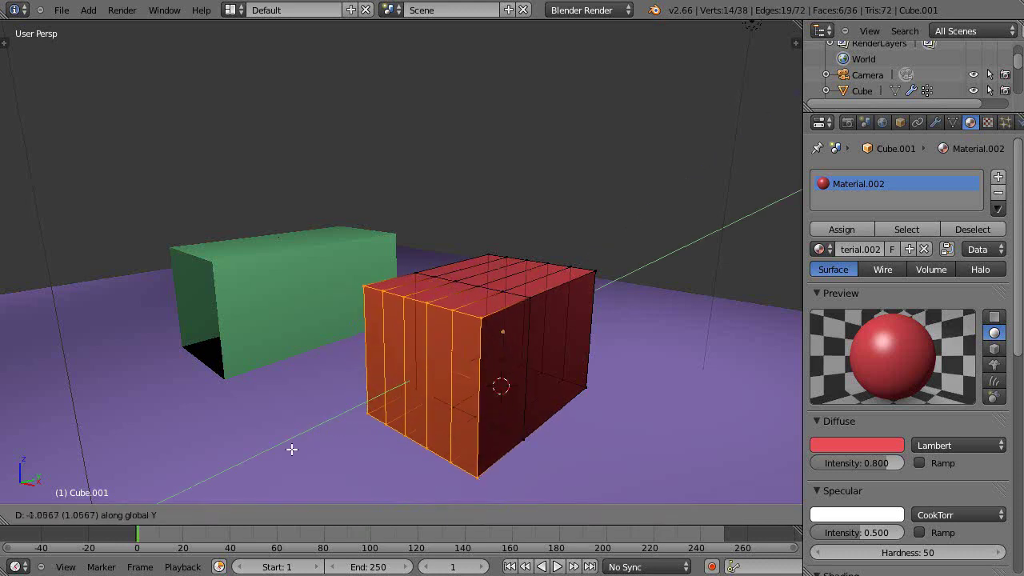
pyautogui.click(291, 448)
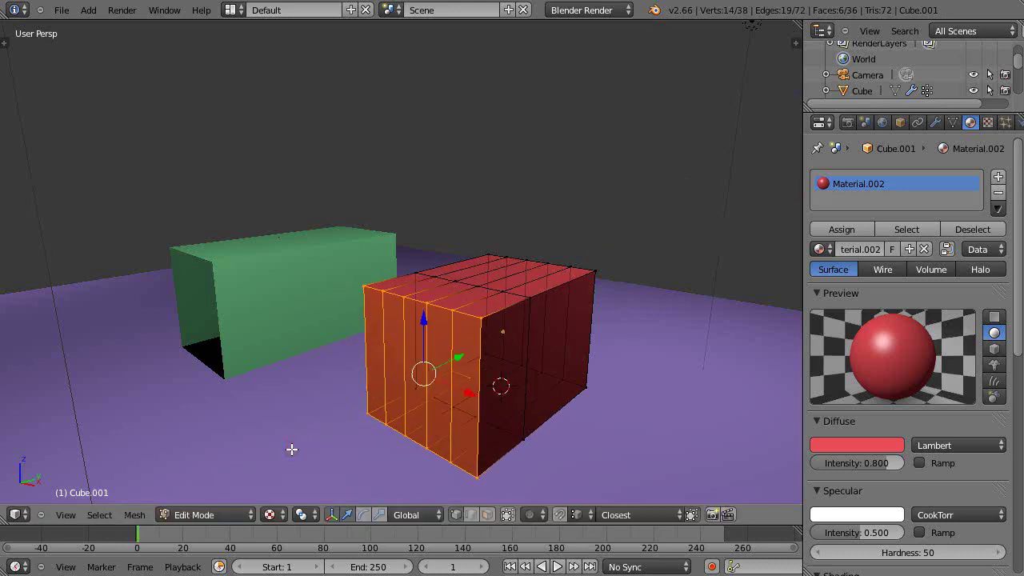
pyautogui.press('e')
pyautogui.press('e')
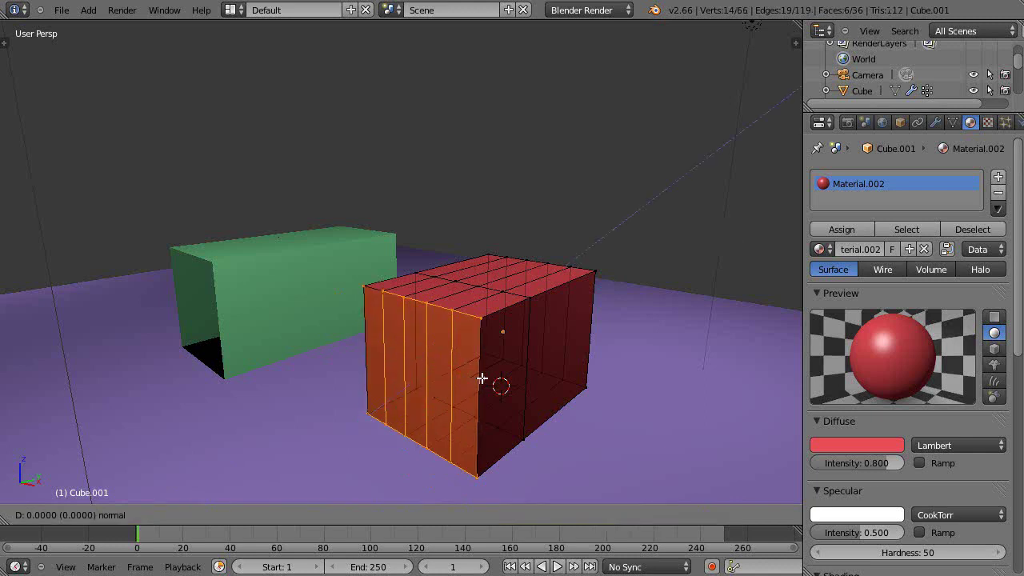
pyautogui.click(412, 401)
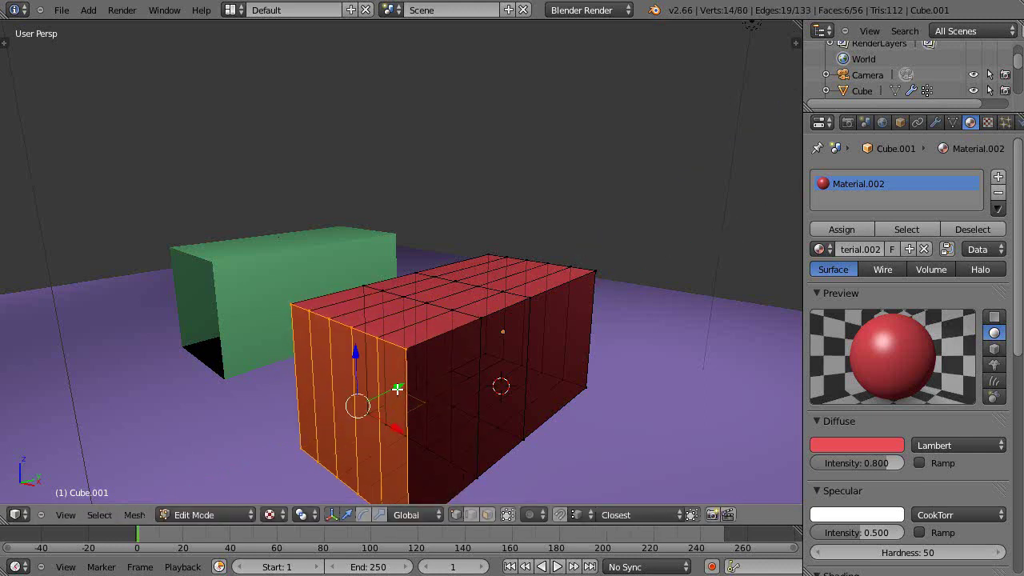
pyautogui.press('e')
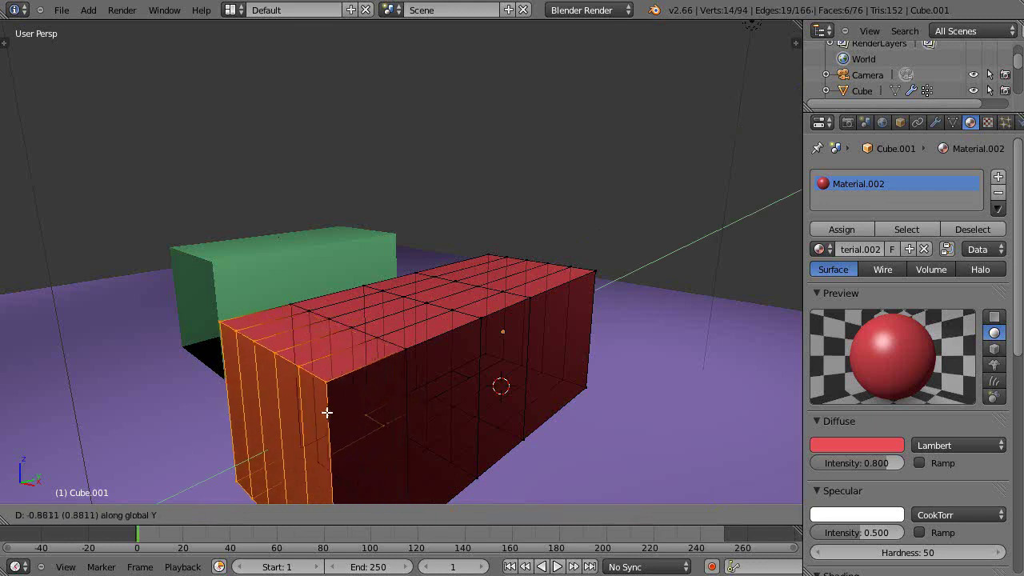
pyautogui.click(327, 413)
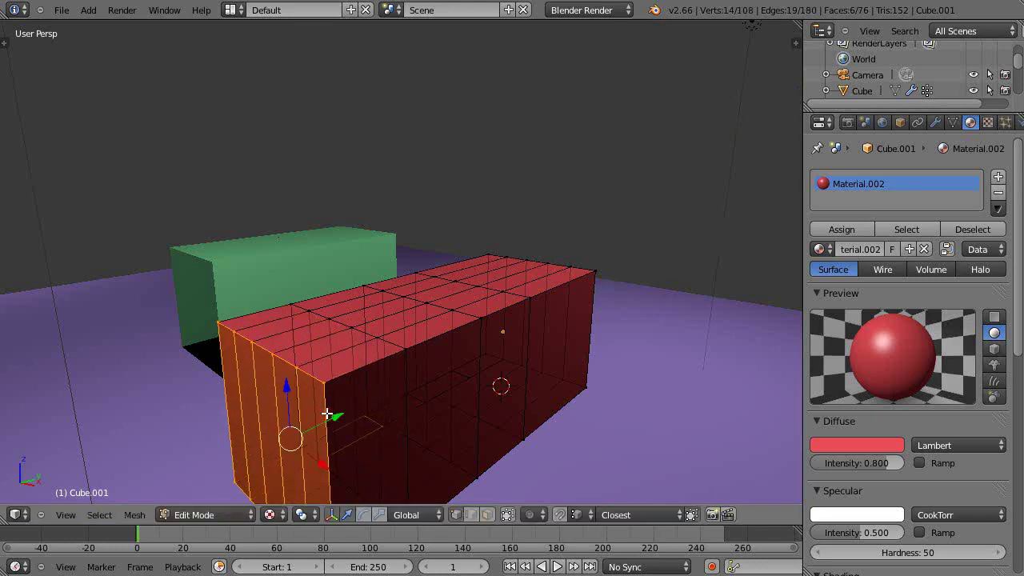
# Select the whole red mesh and examine its segments and internal edges from several angles
pyautogui.moveTo(330, 409); pyautogui.dragTo(420, 388, button='middle')
pyautogui.scroll(3, 420, 388)
pyautogui.scroll(-5, 461, 404)
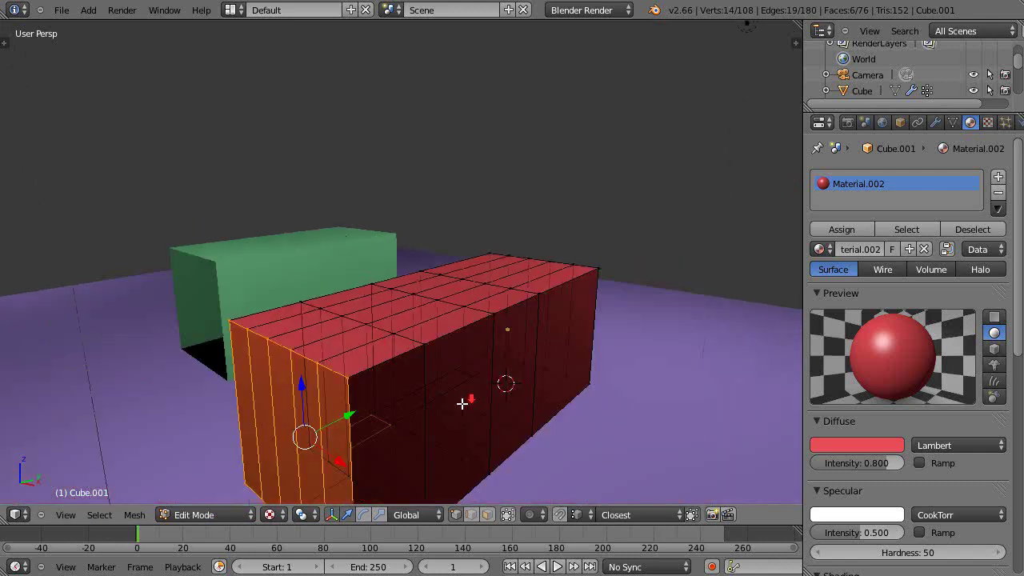
pyautogui.press('a')
pyautogui.press('a')
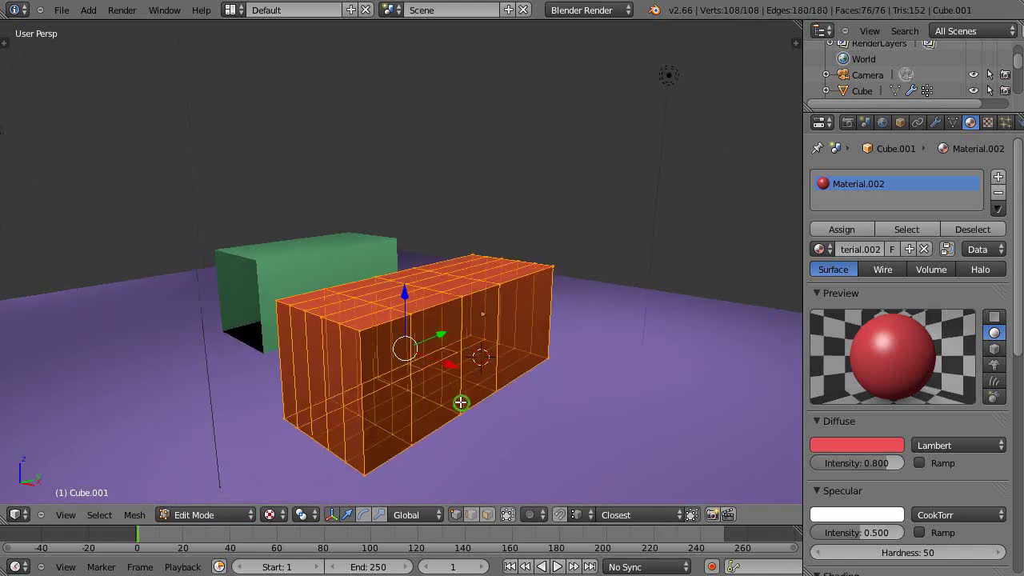
pyautogui.scroll(5, 464, 404)
pyautogui.scroll(-5, 465, 405)
pyautogui.moveTo(469, 408)
pyautogui.mouseDown(button='middle')
pyautogui.moveTo(433, 431)
pyautogui.moveTo(464, 411)
pyautogui.mouseUp(button='middle')
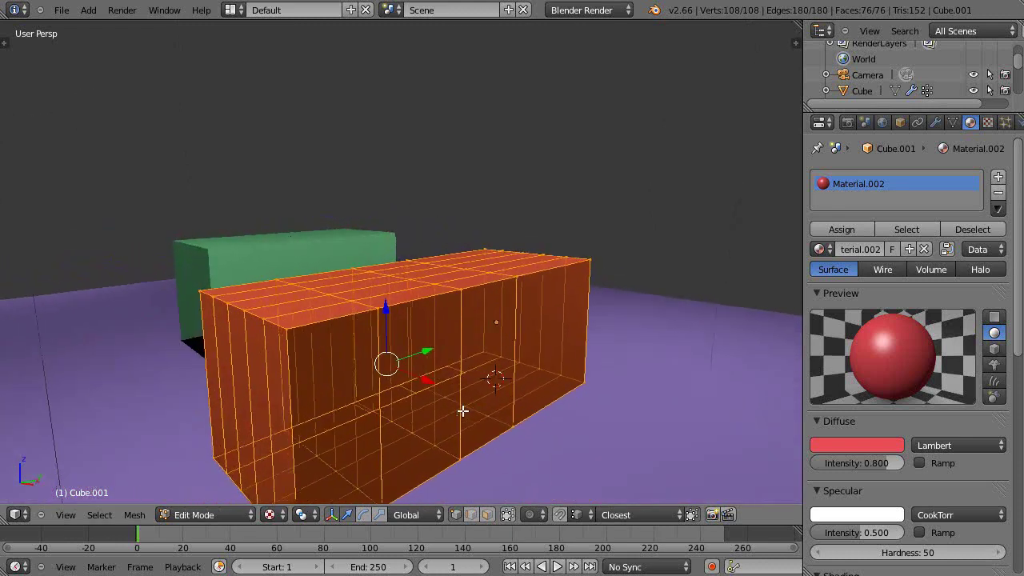
pyautogui.scroll(-3, 432, 404)
# Clear the selection and box-select only the vertices at the red box's front end
pyautogui.press('a')
pyautogui.press('b')
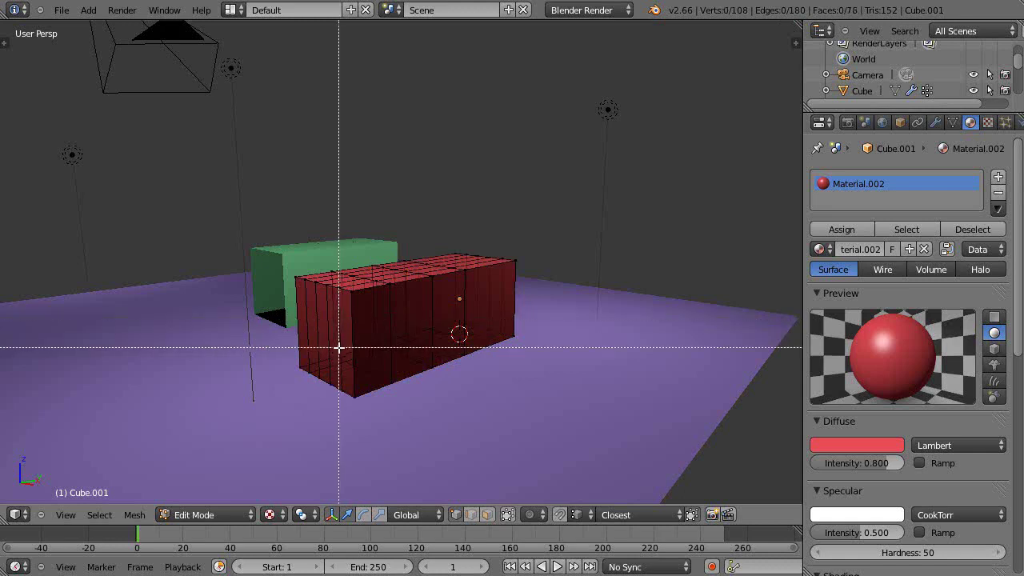
pyautogui.rightClick(269, 413)
pyautogui.scroll(5, 318, 414)
pyautogui.press('b')
pyautogui.moveTo(361, 210); pyautogui.dragTo(448, 405)
pyautogui.moveTo(448, 405); pyautogui.dragTo(449, 430, button='middle')
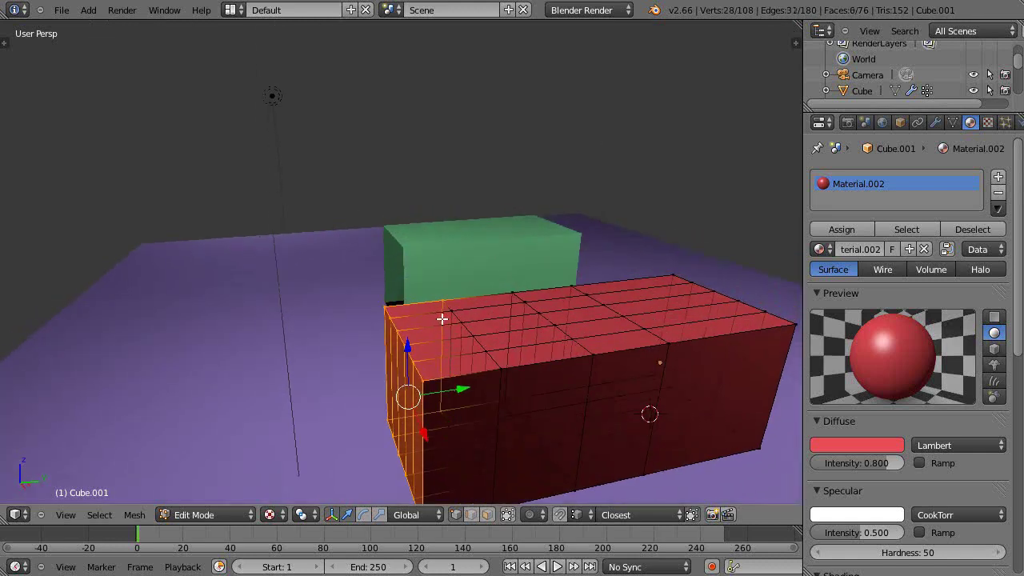
pyautogui.moveTo(439, 373); pyautogui.dragTo(416, 348, button='middle')
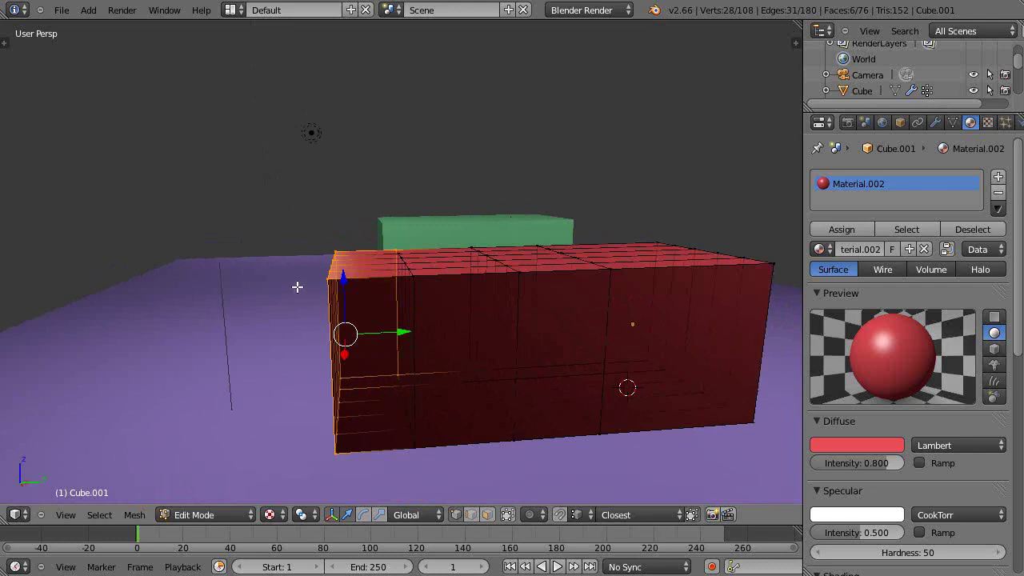
pyautogui.press('b')
pyautogui.moveTo(299, 228); pyautogui.dragTo(384, 469, button='middle')
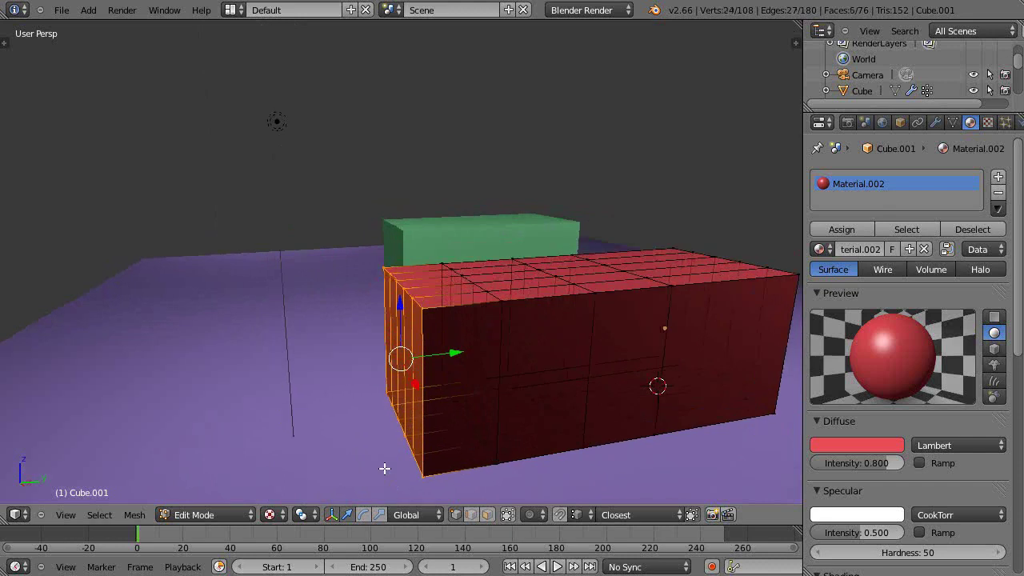
# Extrude the selected front end along negative Y twice, the second time about 1.05 units, undoing the surplus extrusion in between
pyautogui.press('e')
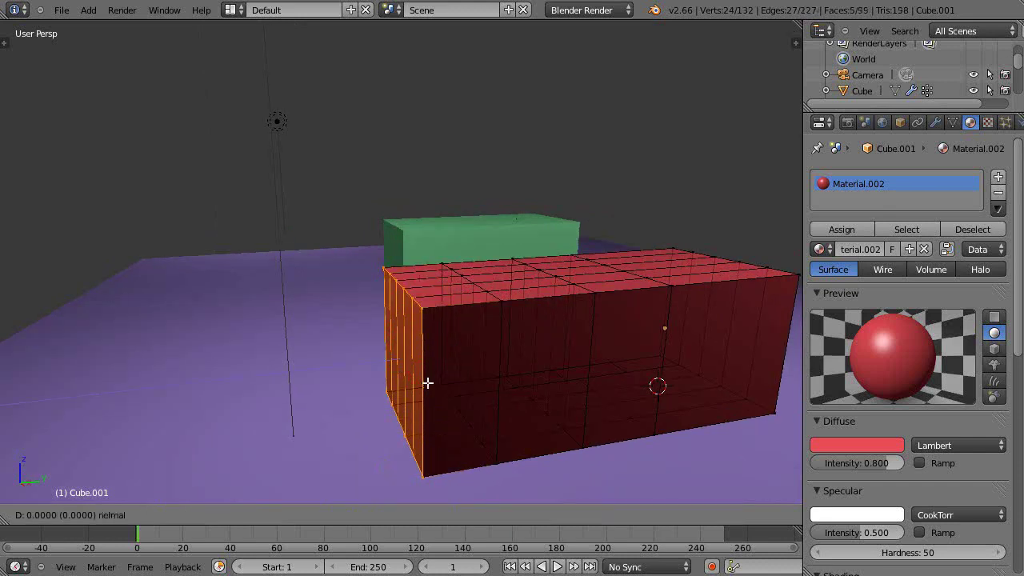
pyautogui.click(358, 392)
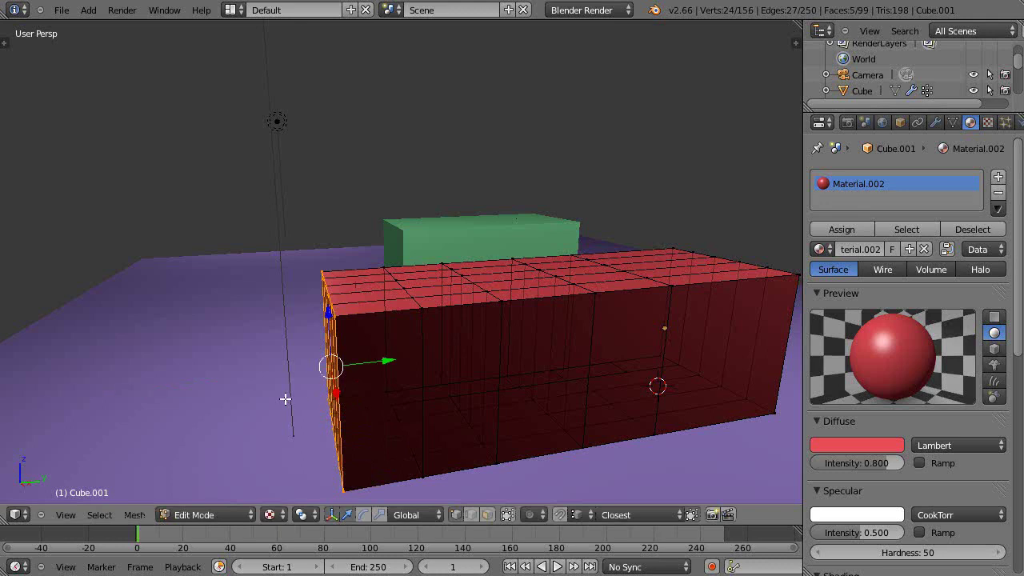
pyautogui.hotkey('ctrl', 'z')
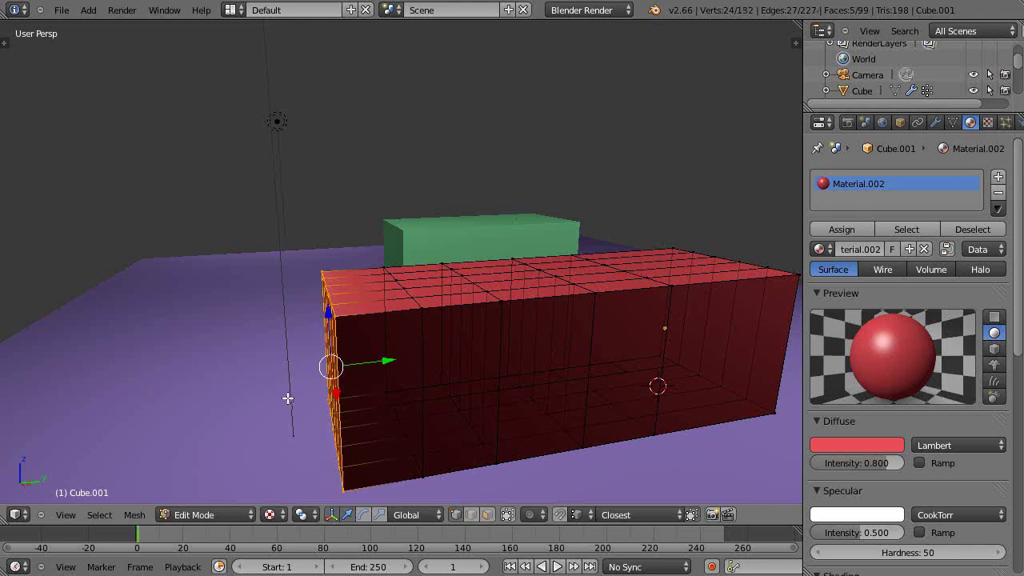
pyautogui.press('e')
pyautogui.press('y')
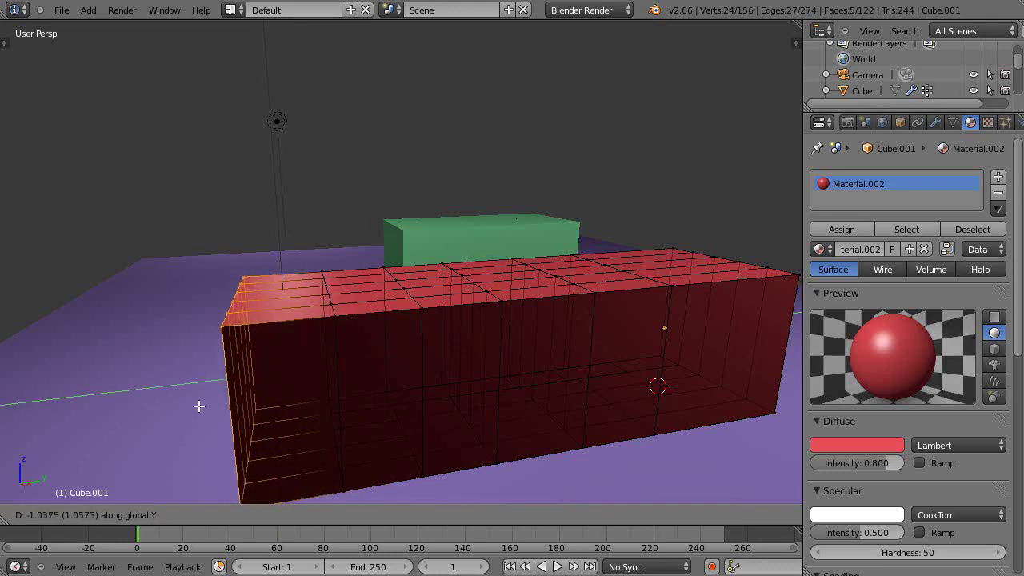
pyautogui.click(198, 406)
# Examine the grid of subdivisions on the red box's roof and its front end from several angles
pyautogui.moveTo(354, 431); pyautogui.dragTo(354, 414, button='middle')
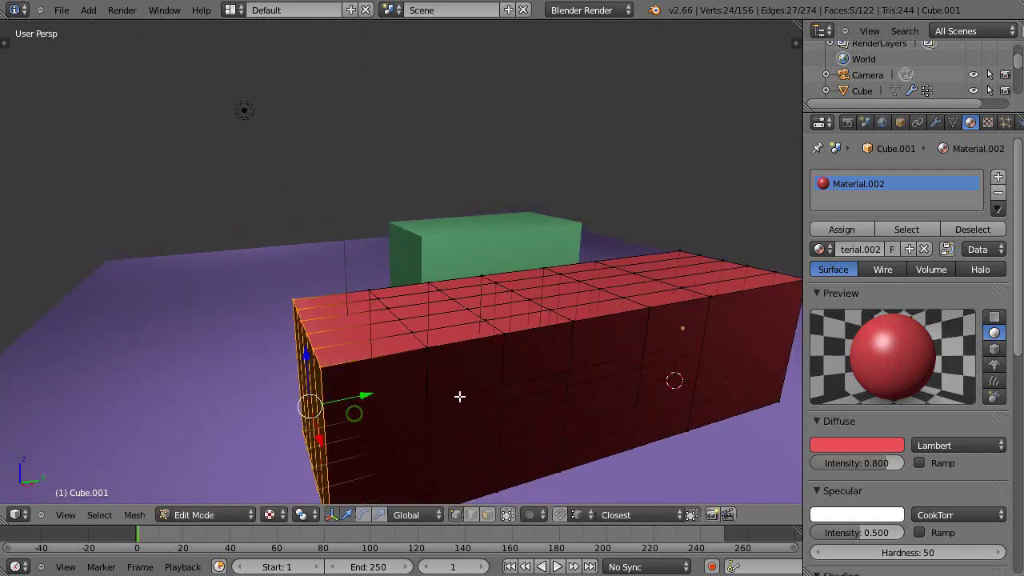
pyautogui.moveTo(459, 397); pyautogui.dragTo(480, 404, button='middle')
pyautogui.moveTo(612, 435); pyautogui.dragTo(576, 413, button='middle')
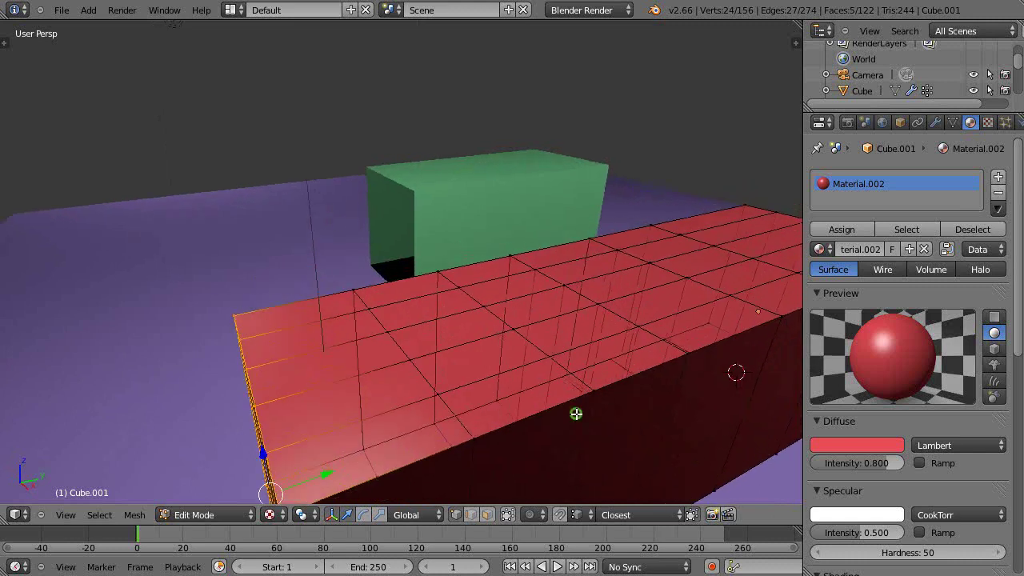
pyautogui.moveTo(589, 347); pyautogui.dragTo(594, 343, button='middle')
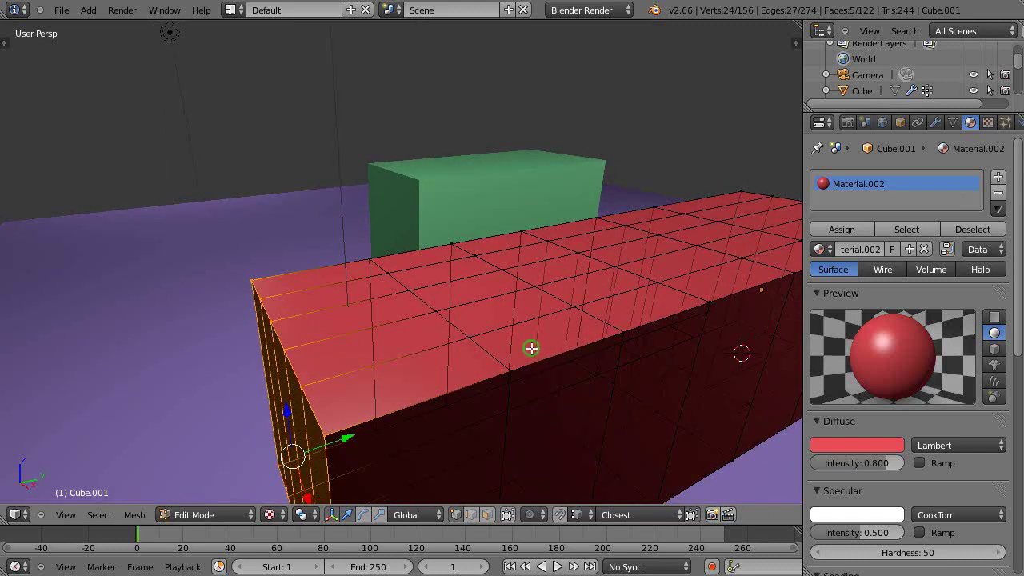
pyautogui.moveTo(530, 347); pyautogui.dragTo(447, 359, button='middle')
pyautogui.scroll(-3, 448, 359)
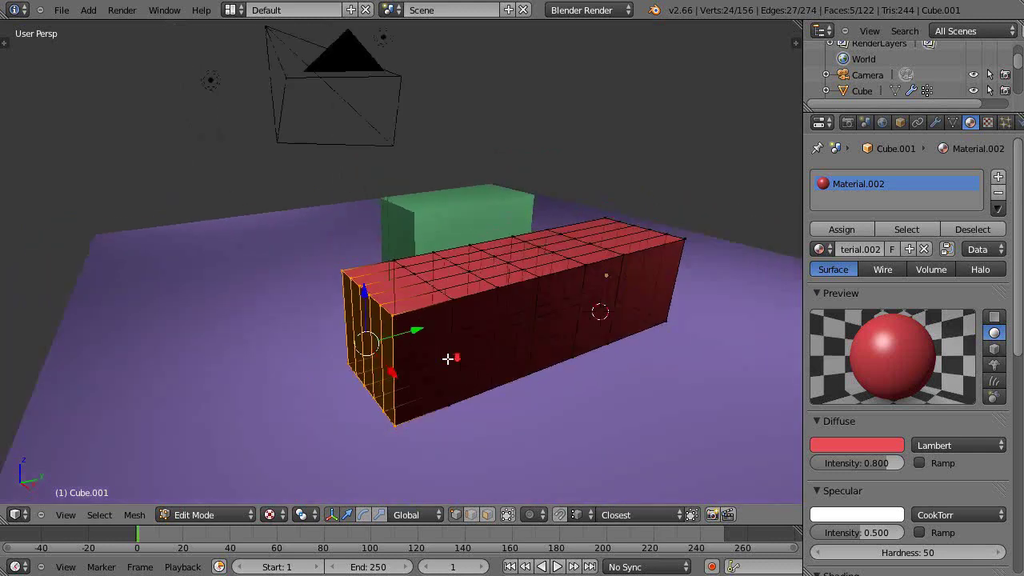
pyautogui.scroll(5, 448, 359)
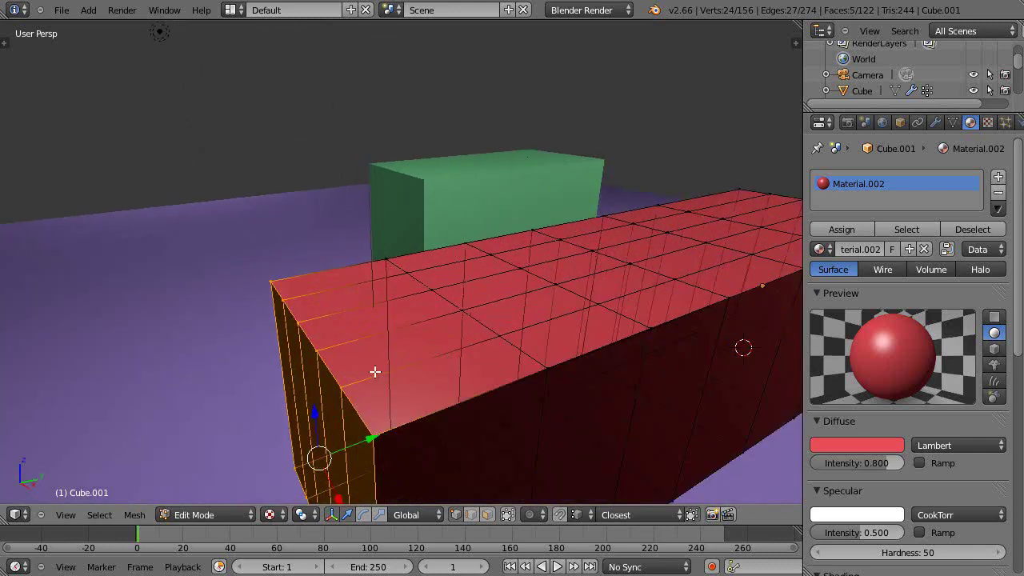
pyautogui.moveTo(375, 372); pyautogui.dragTo(391, 387, button='middle')
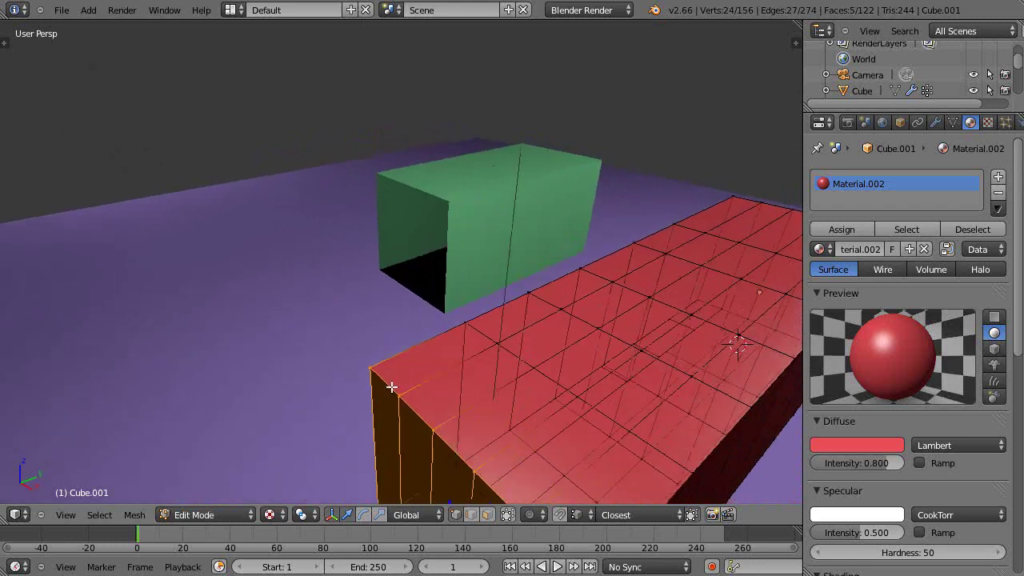
# Select a roof vertex on the first cross loop behind the red box's front end, plus the floor vertex directly beneath it
pyautogui.rightClick(532, 371)
pyautogui.moveTo(533, 371); pyautogui.dragTo(536, 407, button='middle')
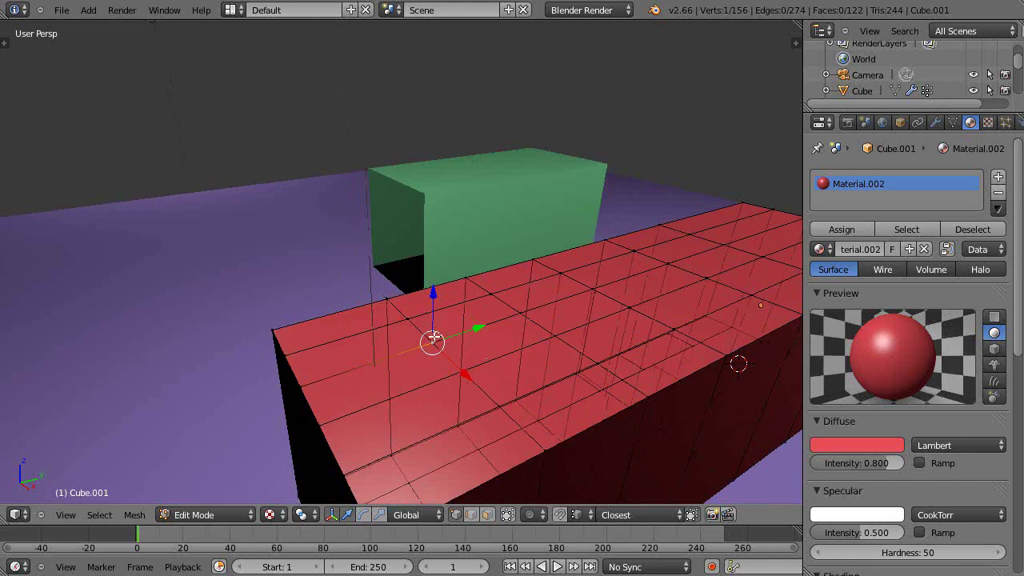
pyautogui.moveTo(428, 341); pyautogui.dragTo(407, 319)
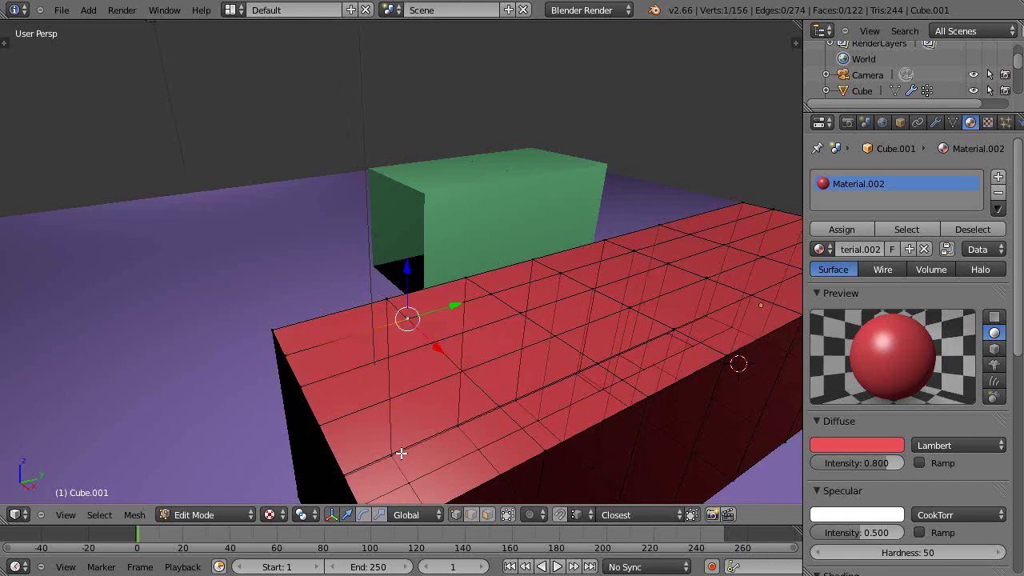
pyautogui.keyDown('shift'); pyautogui.rightClick(408, 483); pyautogui.keyUp('shift')
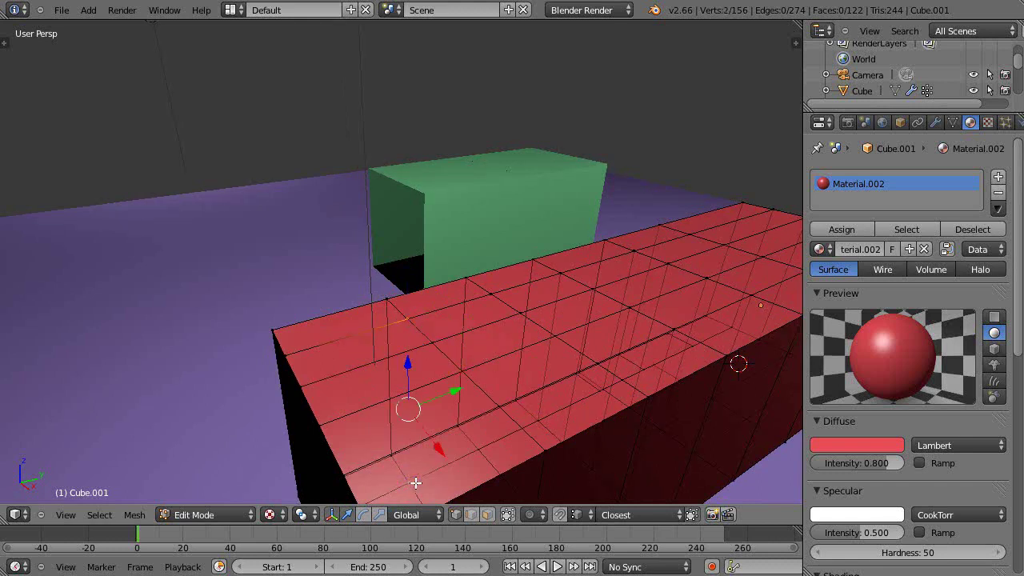
# Join the selected roof vertex and the floor vertex directly beneath it with a new edge
pyautogui.moveTo(444, 478)
pyautogui.mouseDown(button='middle')
pyautogui.moveTo(441, 469)
pyautogui.moveTo(442, 478)
pyautogui.mouseUp(button='middle')
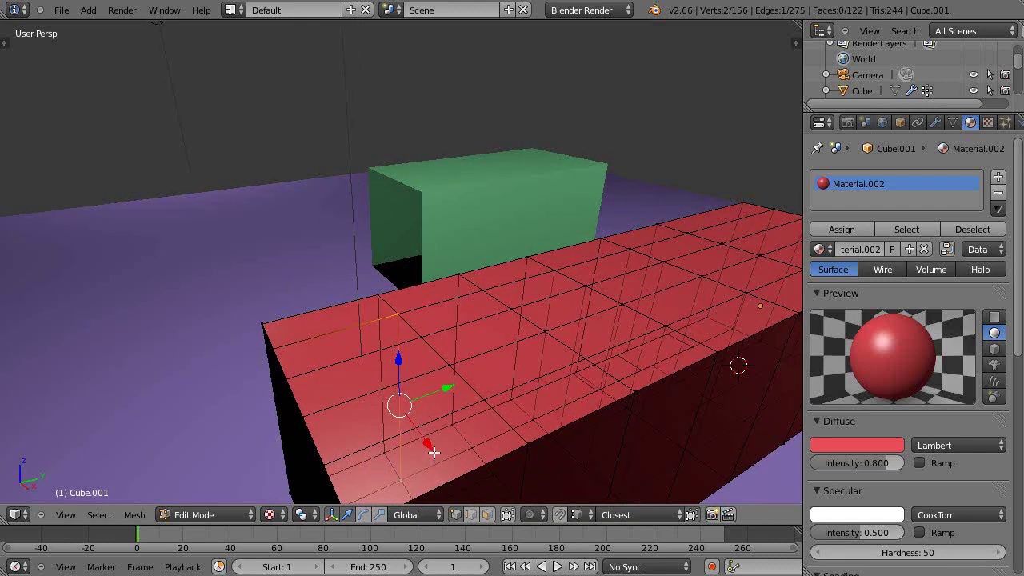
pyautogui.moveTo(430, 446); pyautogui.dragTo(431, 445, button='middle')
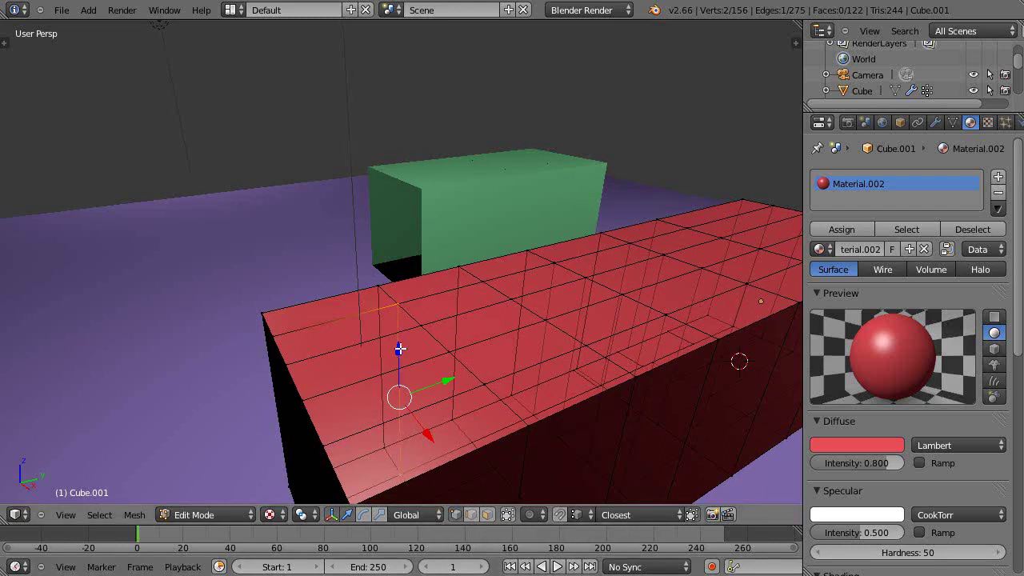
pyautogui.scroll(-5, 414, 362)
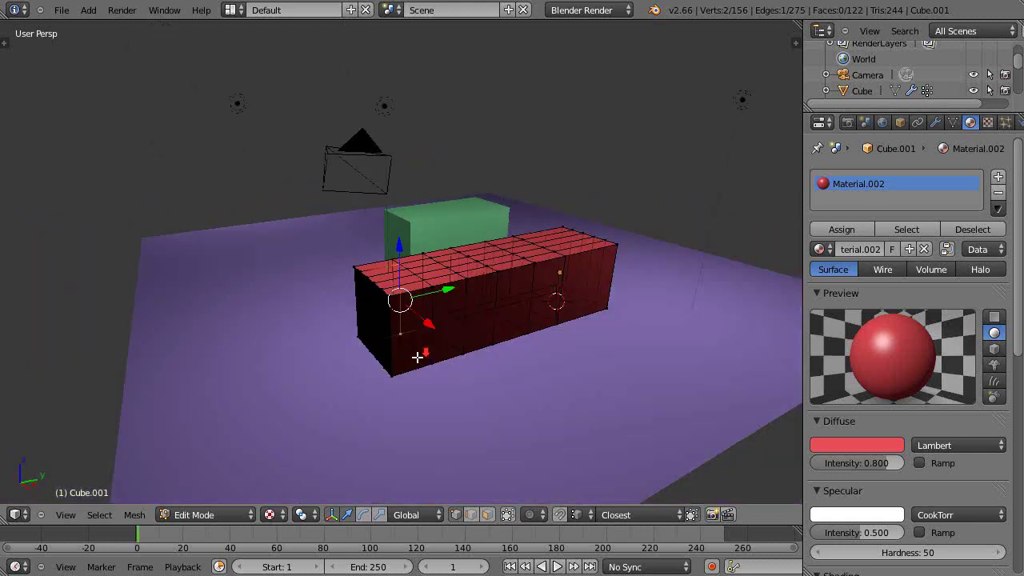
# Select all of the red box's vertices and assign them to a new vertex group with weight 0.300
pyautogui.scroll(2, 417, 357)
pyautogui.press('a')
pyautogui.press('a')
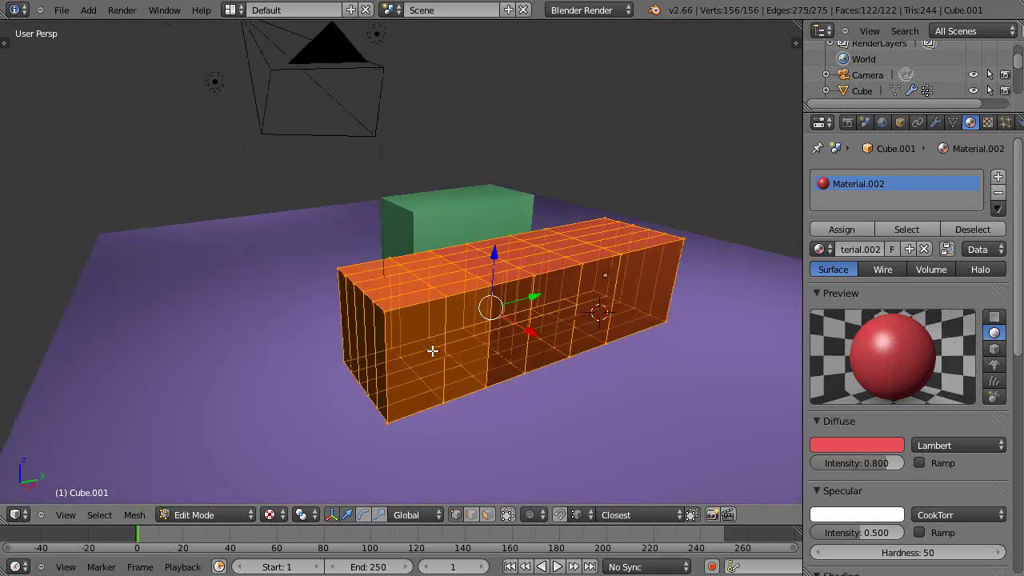
pyautogui.click(952, 122)
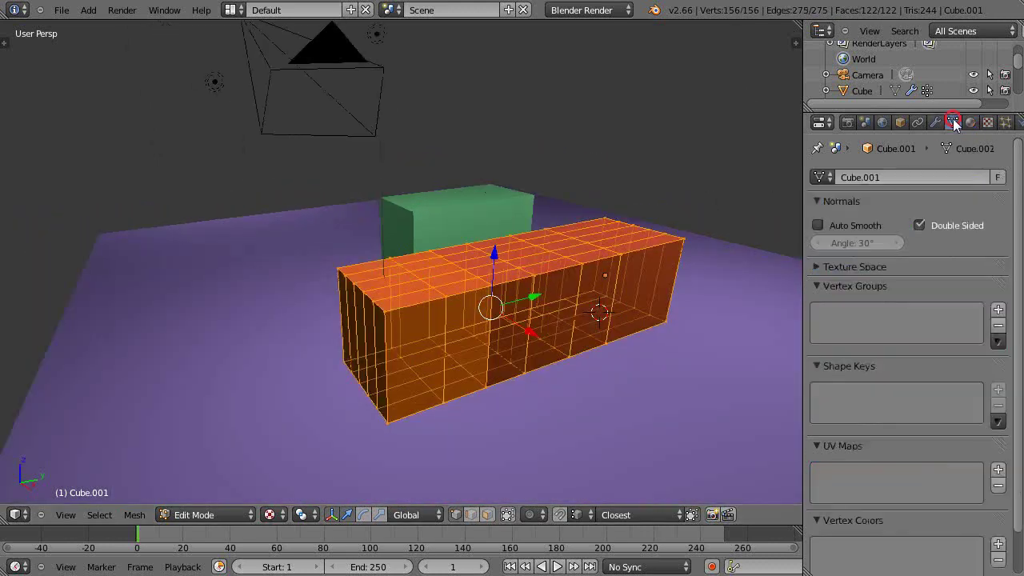
pyautogui.click(997, 310)
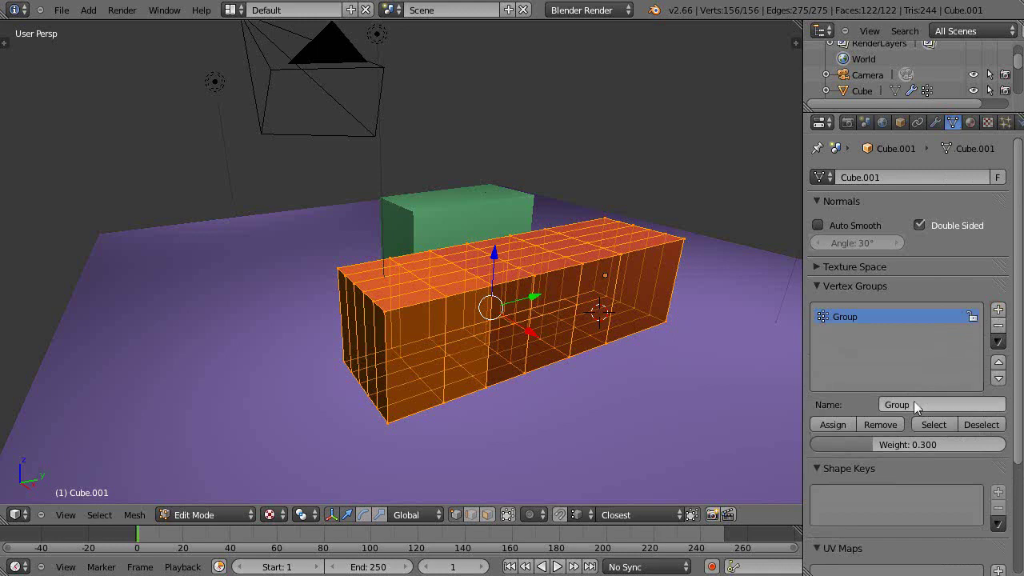
pyautogui.click(833, 427)
# Examine the red box's roof, front end and floor grid from several angles, comparing it with the green box
pyautogui.moveTo(647, 370); pyautogui.dragTo(635, 371, button='middle')
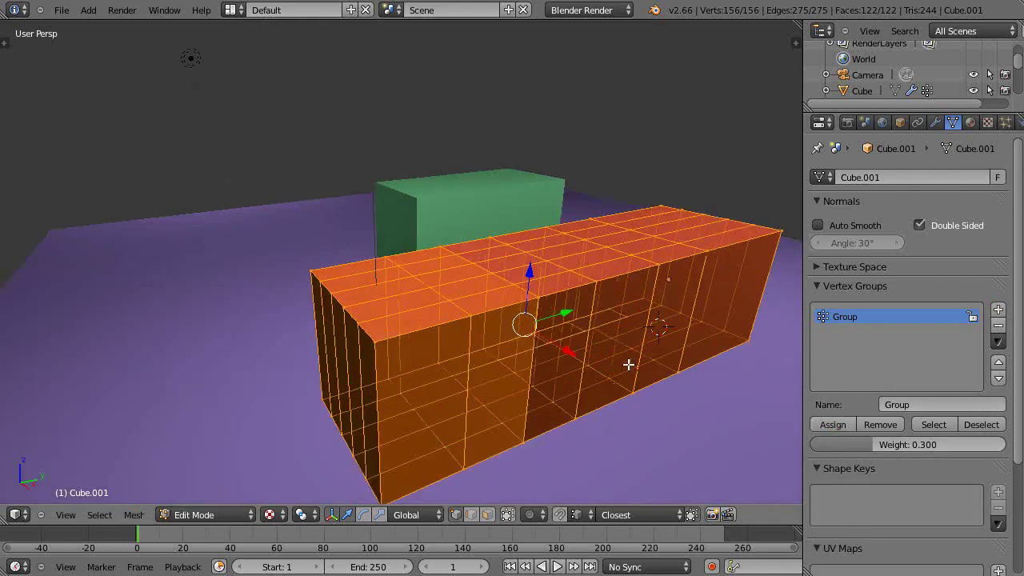
pyautogui.press('Tab')
pyautogui.press('Tab')
pyautogui.moveTo(529, 334); pyautogui.dragTo(498, 203, button='middle')
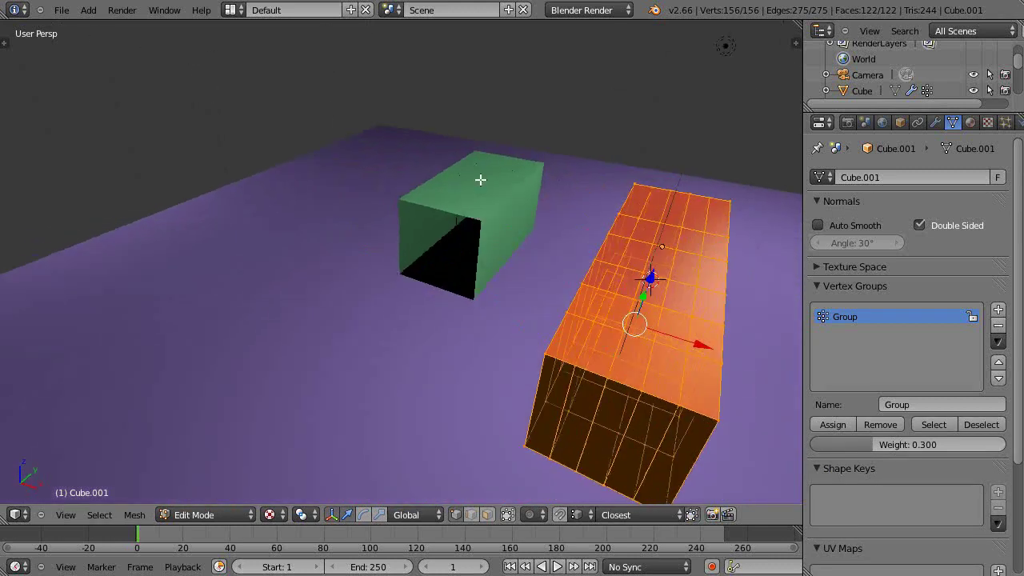
pyautogui.scroll(3, 480, 197)
pyautogui.scroll(-4, 481, 197)
pyautogui.scroll(5, 661, 318)
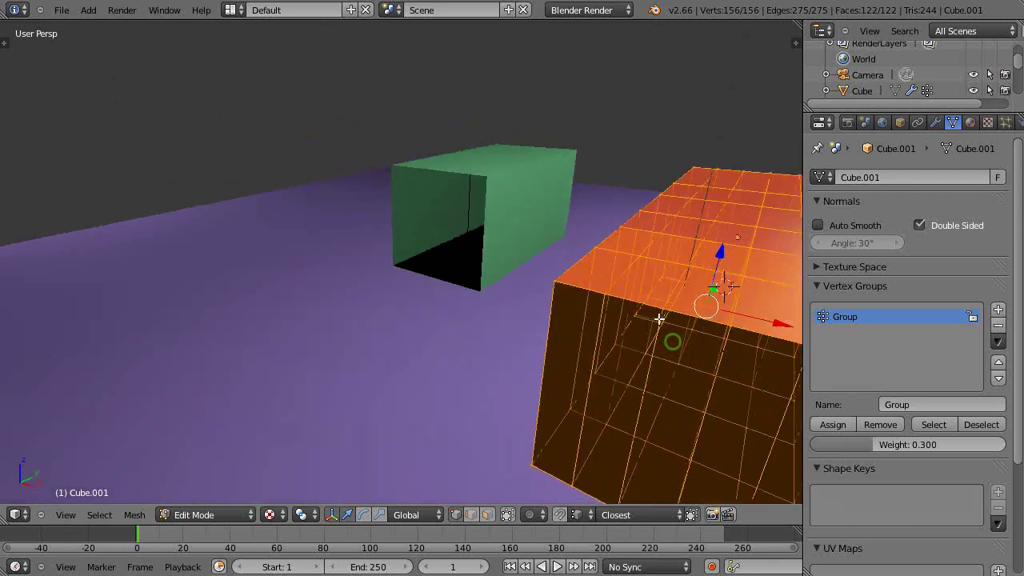
pyautogui.scroll(2, 677, 320)
pyautogui.scroll(-7, 677, 323)
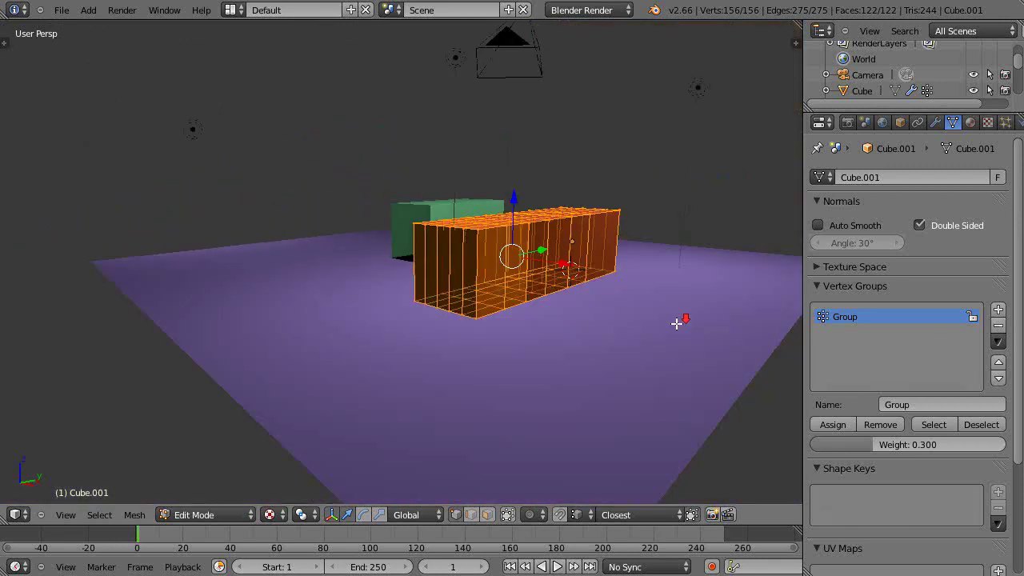
pyautogui.scroll(3, 619, 310)
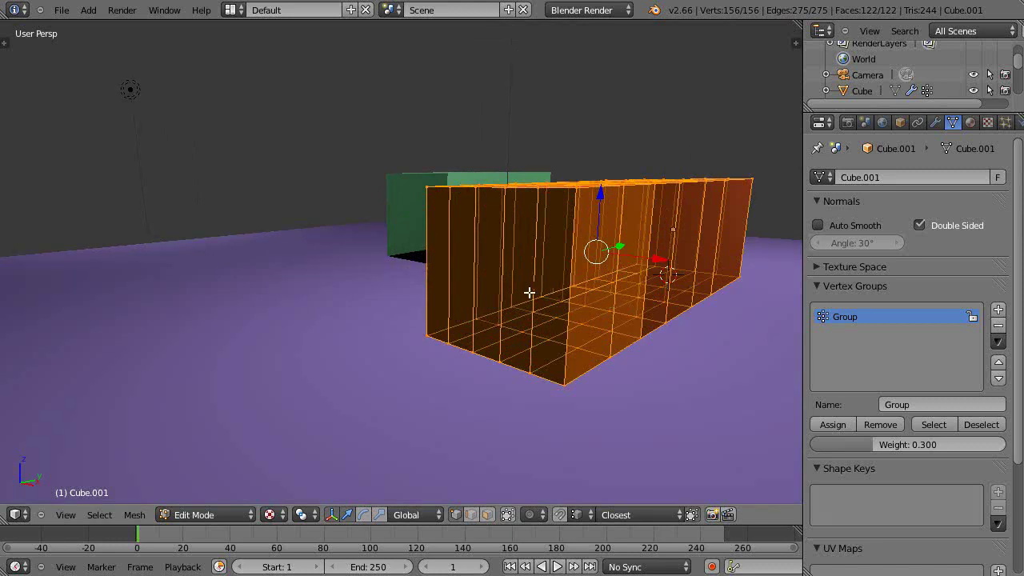
pyautogui.scroll(4, 562, 315)
pyautogui.scroll(-5, 560, 316)
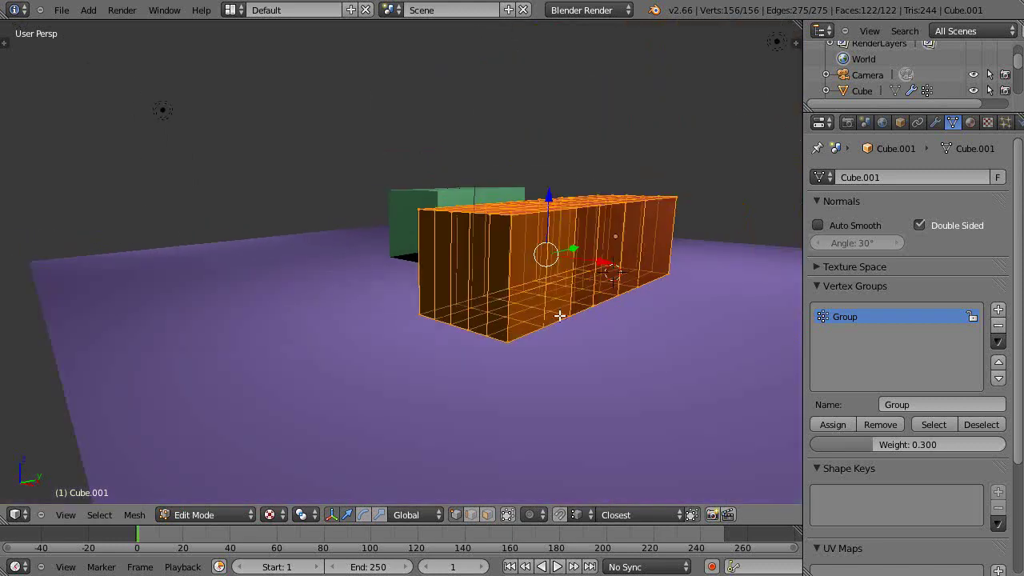